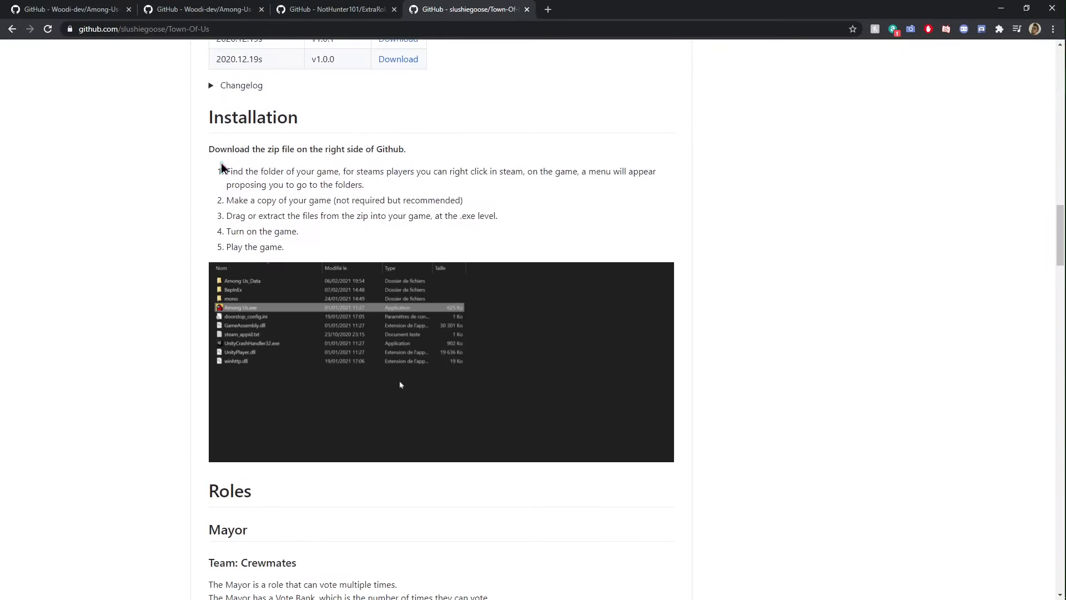
Review the installation instructions and the releases table in the Town-Of-Us README
{"action": "left_click_drag", "start_coordinate": [233, 174], "coordinate": [277, 250]}
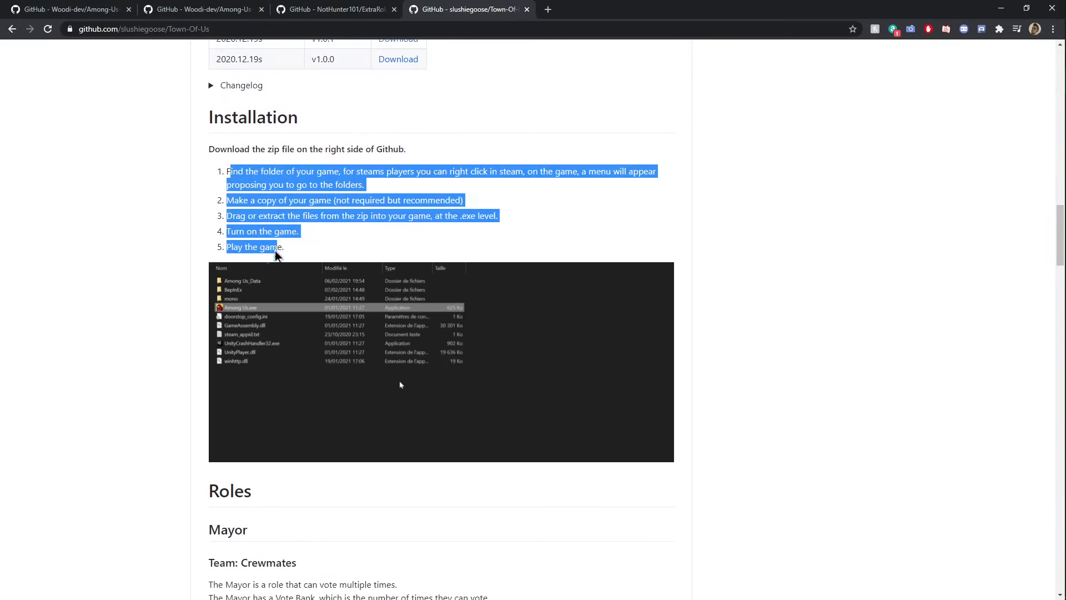
{"action": "left_click", "coordinate": [275, 257]}
{"action": "scroll", "coordinate": [281, 291], "scroll_direction": "up", "scroll_amount": 15}
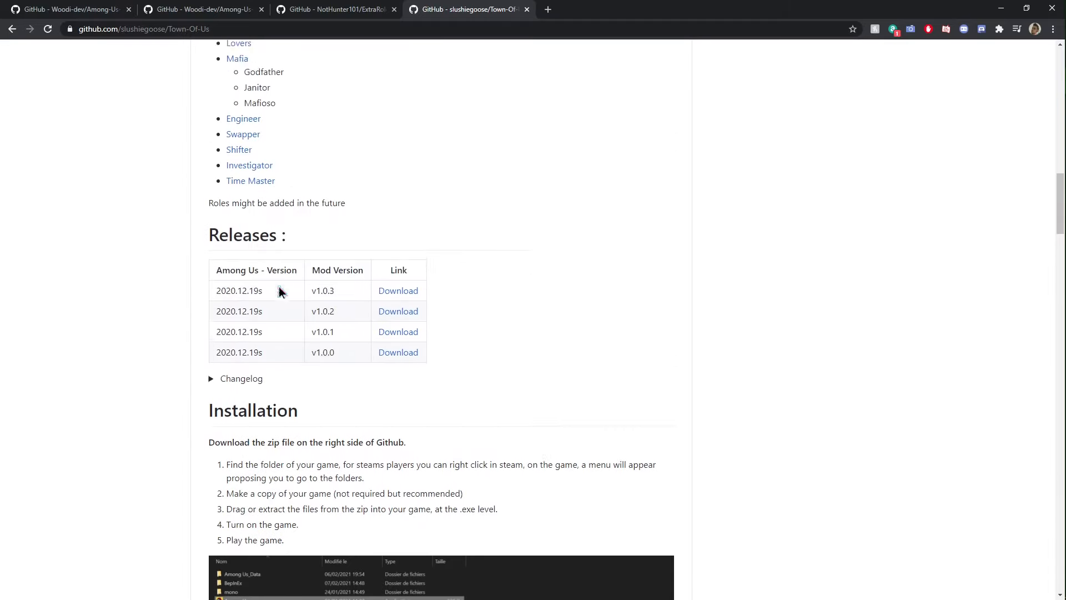
{"action": "scroll", "coordinate": [263, 334], "scroll_direction": "up", "scroll_amount": 7}
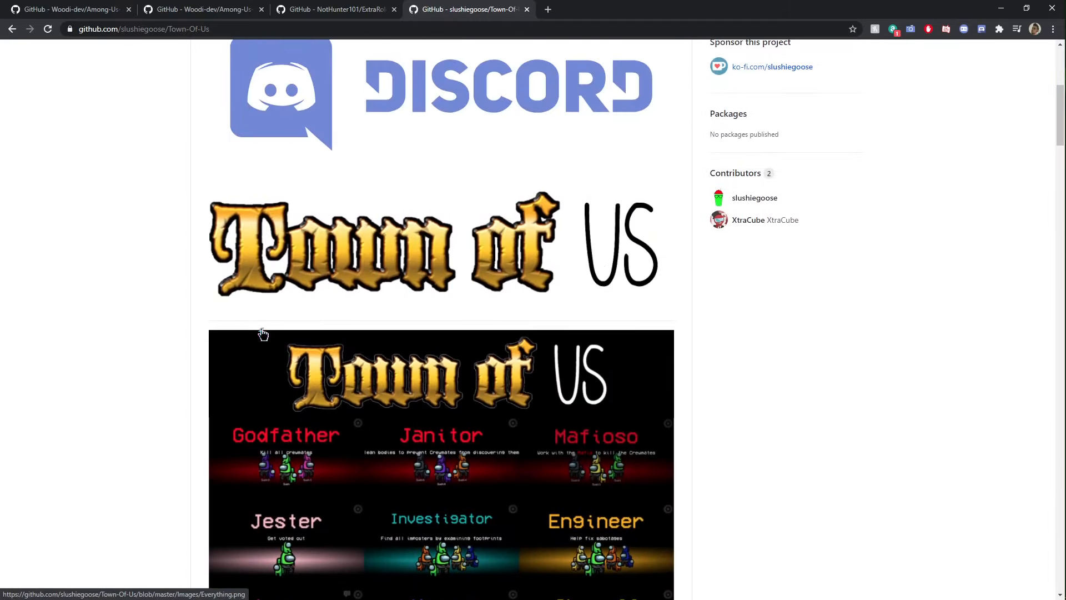
{"action": "scroll", "coordinate": [453, 217], "scroll_direction": "up", "scroll_amount": 1}
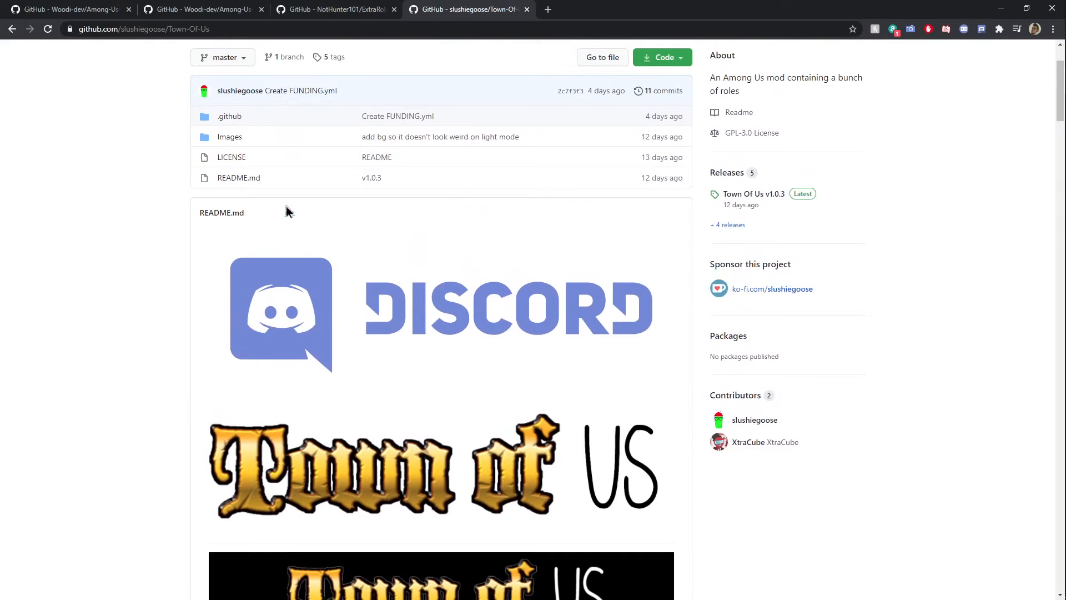
Look over the Sheriff and Love Couple mod repositories, and examine the newest entry in the ExtraRolesAmongUs release list
{"action": "left_click", "coordinate": [107, 6]}
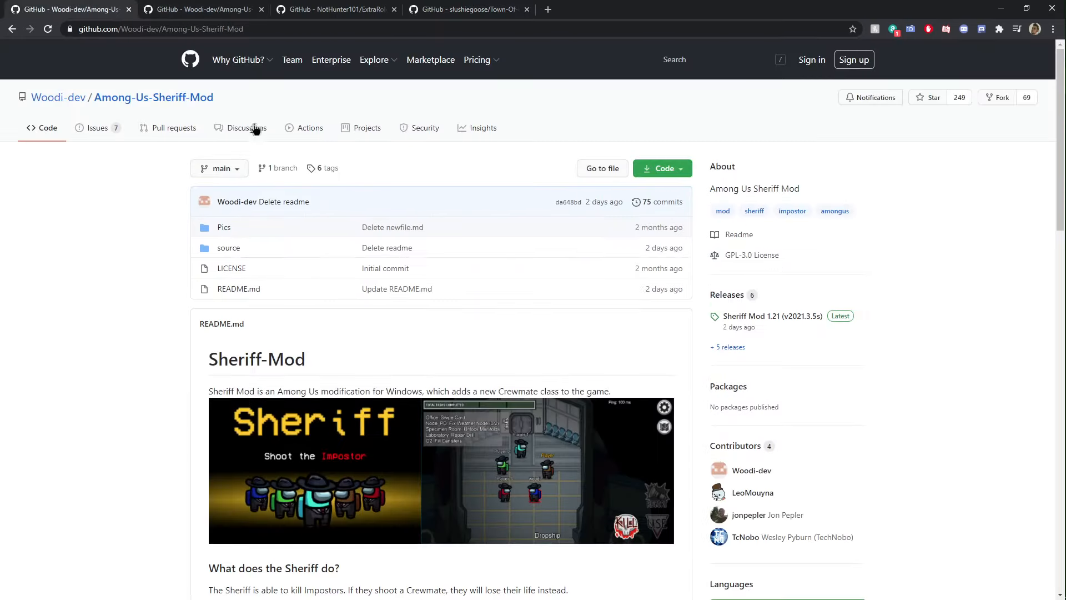
{"action": "left_click", "coordinate": [212, 5]}
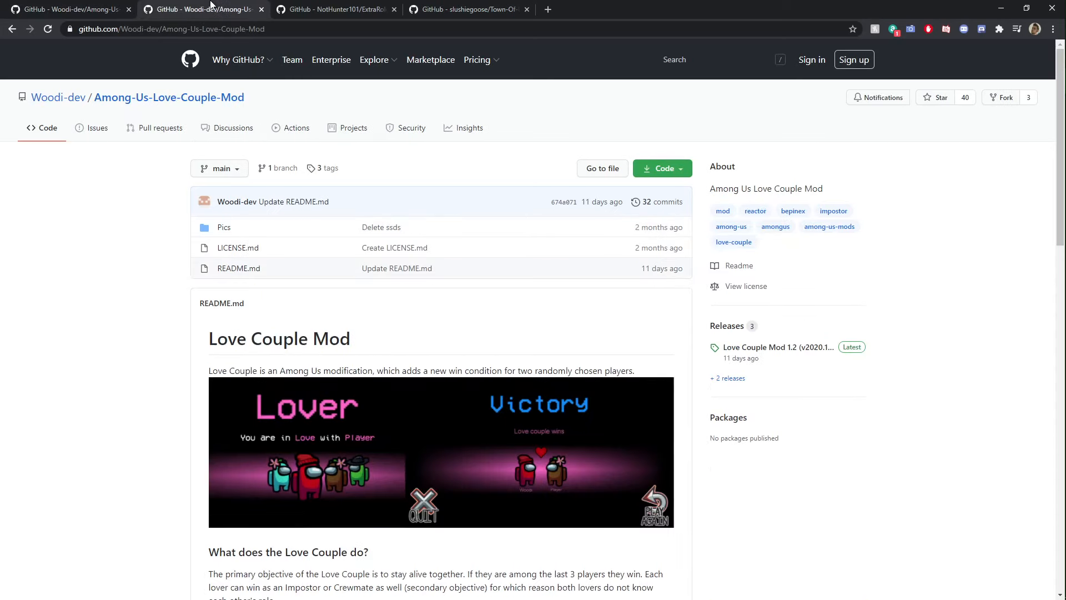
{"action": "left_click", "coordinate": [309, 7]}
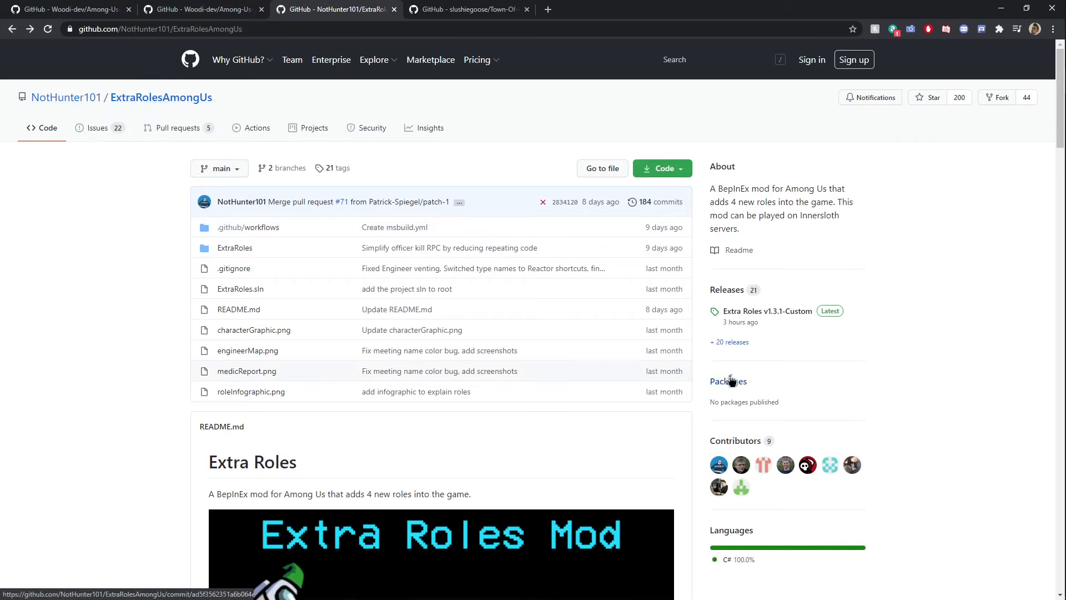
{"action": "left_click", "coordinate": [730, 342]}
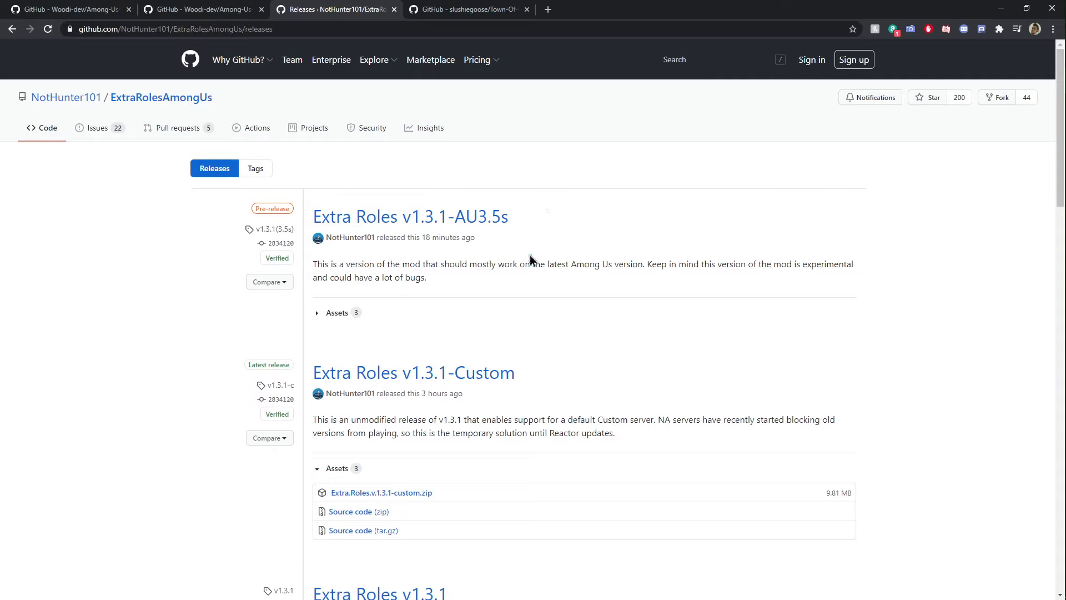
{"action": "left_click_drag", "start_coordinate": [548, 221], "coordinate": [306, 222]}
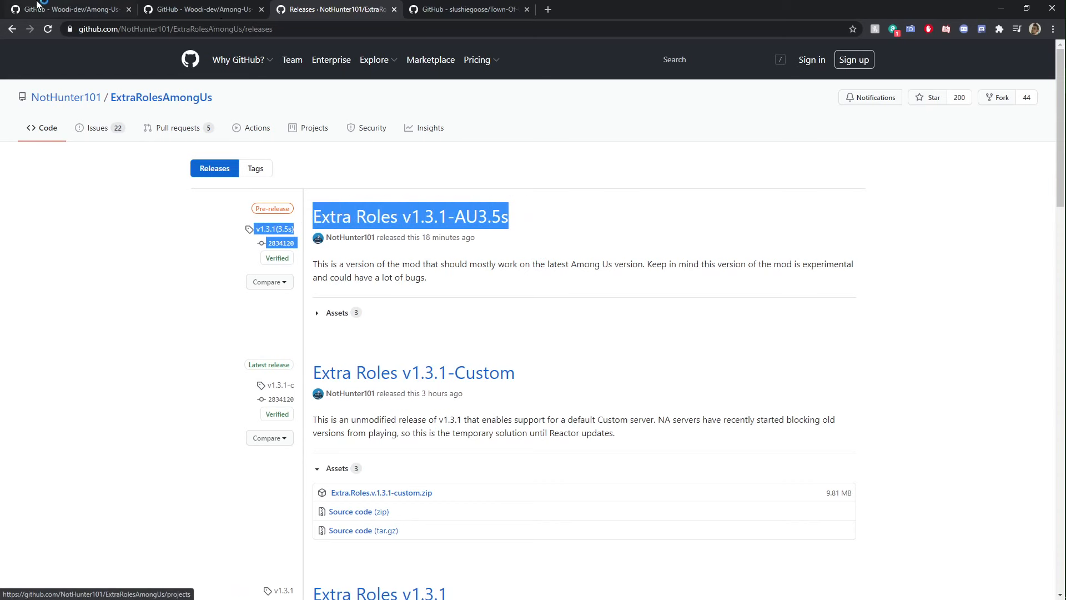
Compare the latest releases of the Sheriff, Love Couple and Town-Of-Us mods with the Extra Roles release list
{"action": "left_click", "coordinate": [33, 5]}
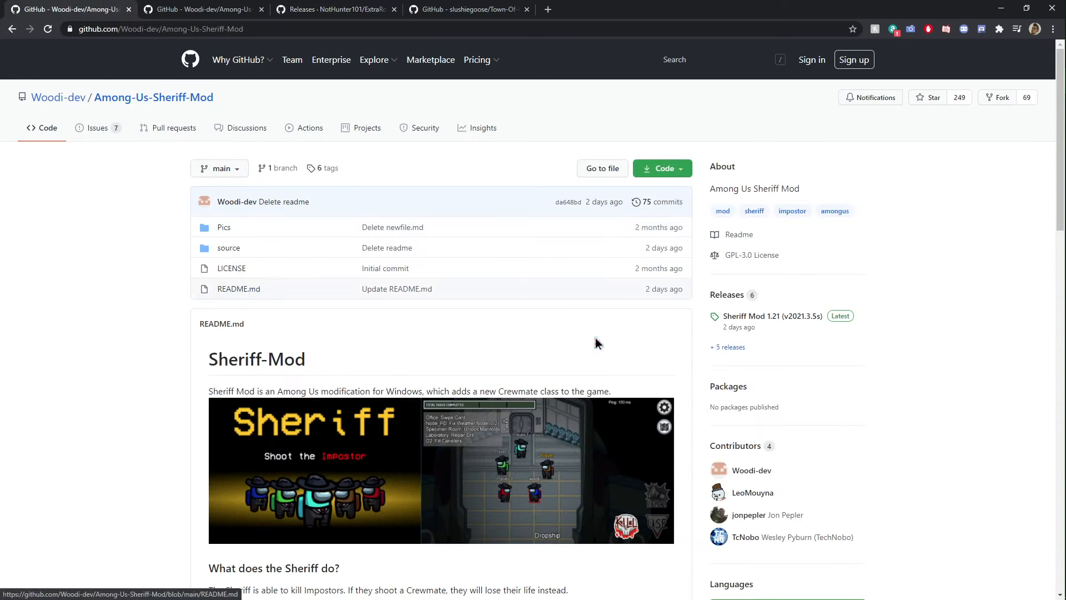
{"action": "left_click", "coordinate": [245, 5]}
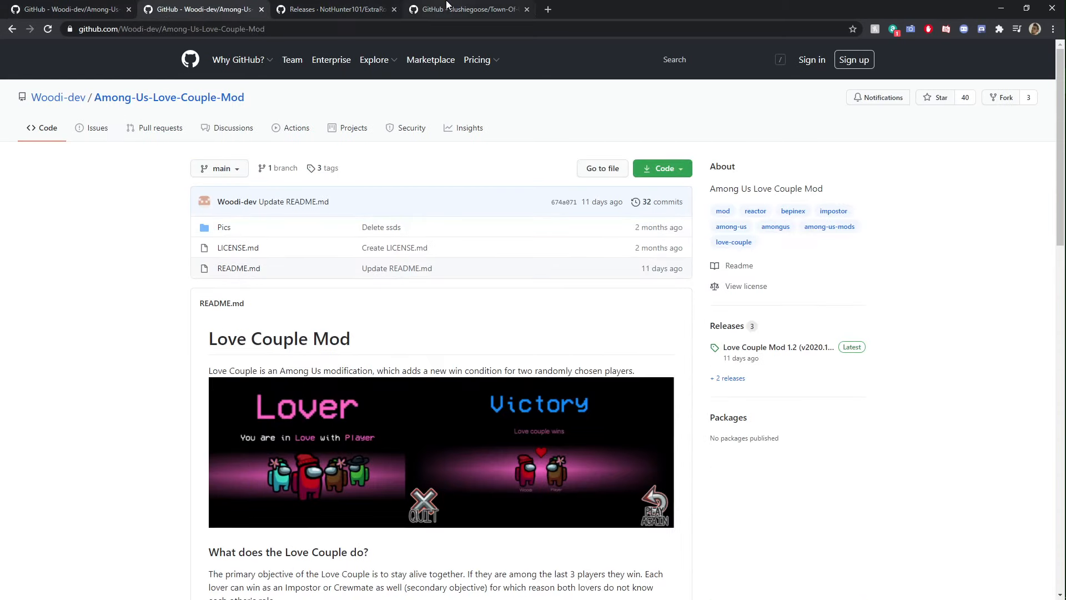
{"action": "left_click", "coordinate": [67, 9]}
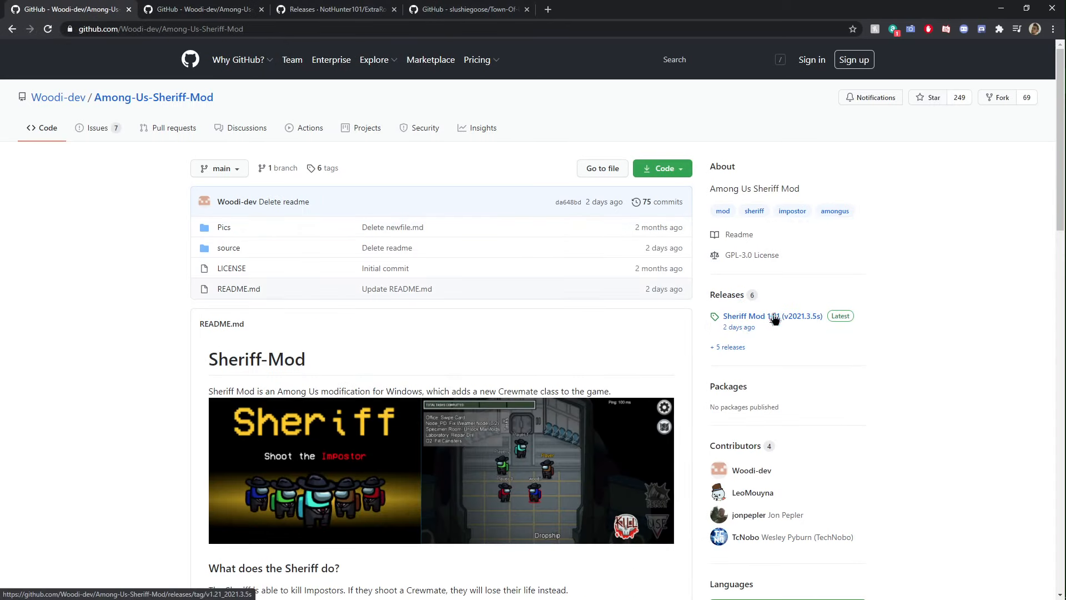
{"action": "left_click", "coordinate": [170, 6]}
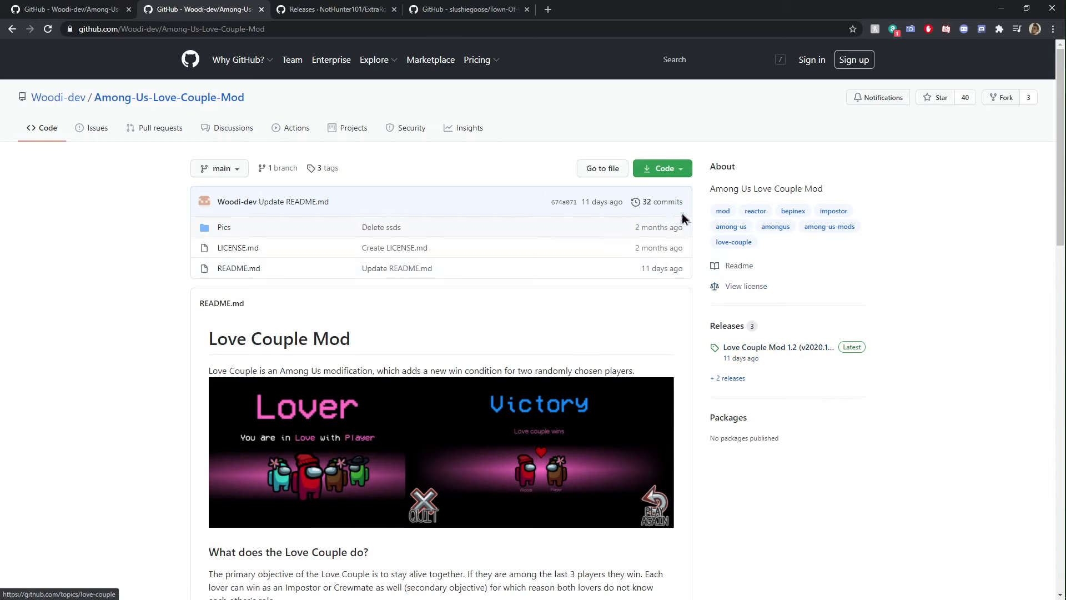
{"action": "left_click", "coordinate": [433, 16]}
{"action": "scroll", "coordinate": [555, 376], "scroll_direction": "up", "scroll_amount": 2}
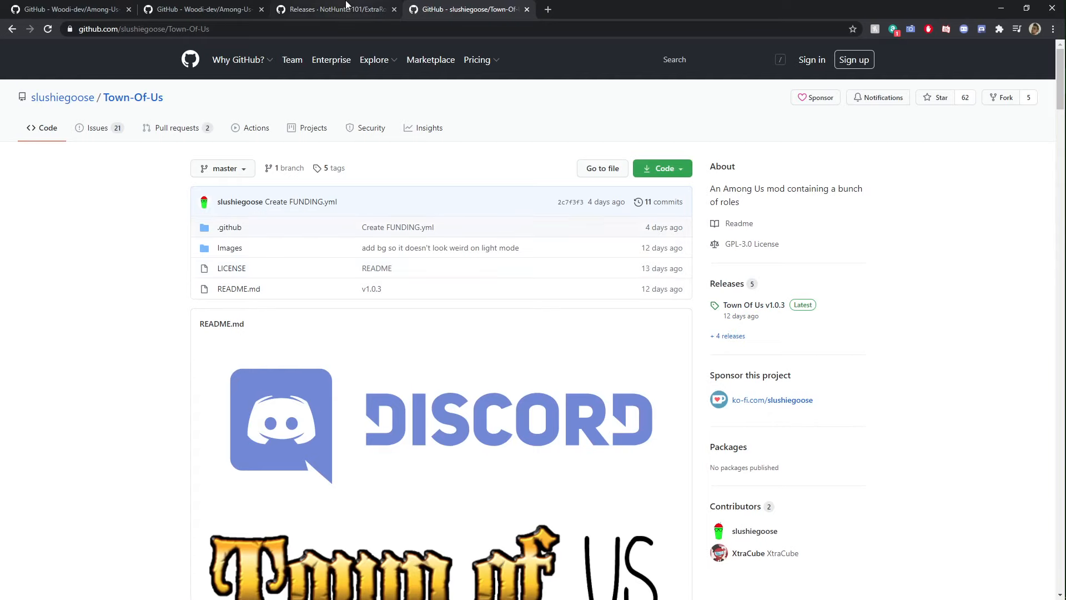
{"action": "scroll", "coordinate": [495, 336], "scroll_direction": "down", "scroll_amount": 8}
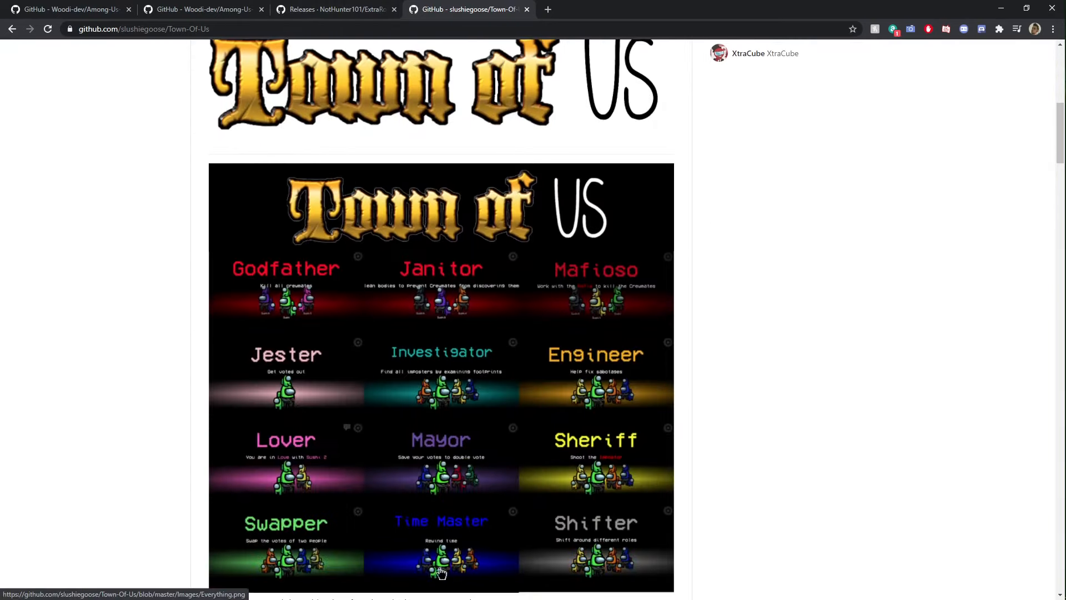
{"action": "left_click", "coordinate": [346, 7]}
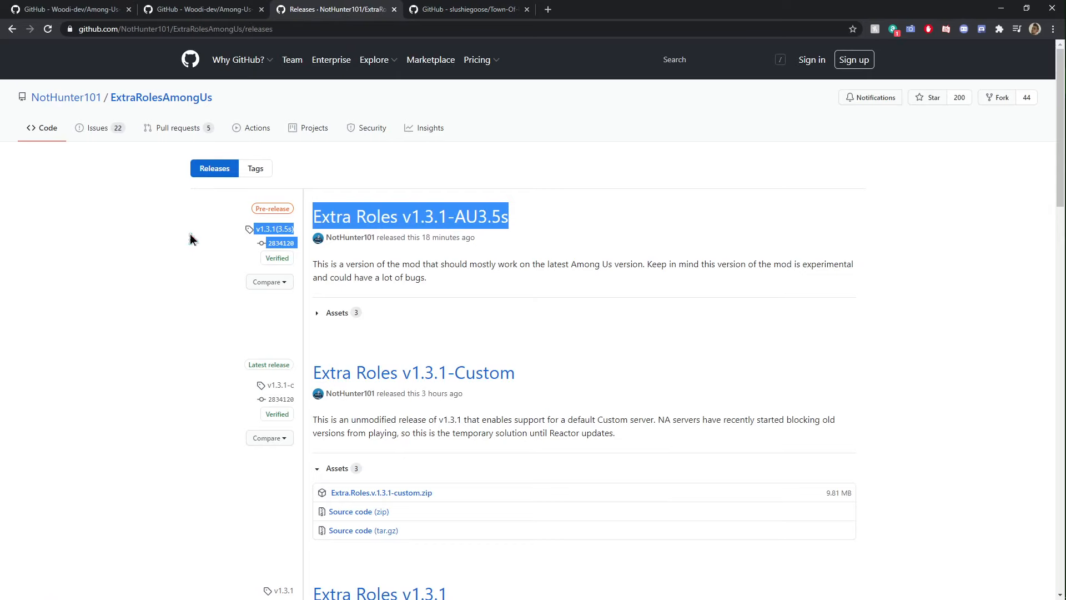
Return to the ExtraRolesAmongUs repository through its owner's profile and check the Sheriff mod's latest release
{"action": "left_click", "coordinate": [65, 97]}
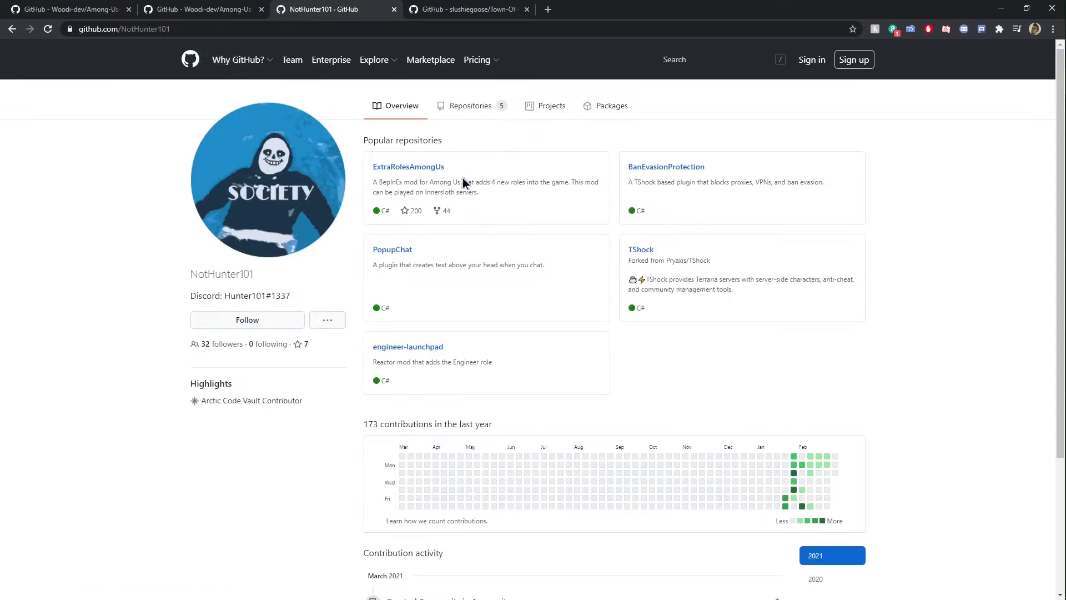
{"action": "left_click", "coordinate": [435, 168]}
{"action": "left_click", "coordinate": [104, 6]}
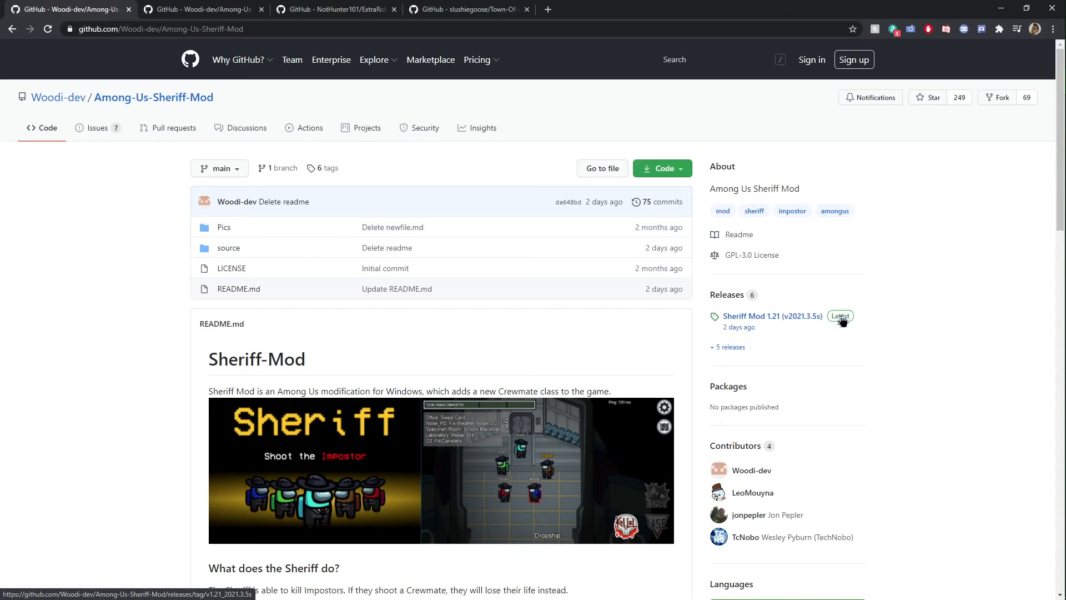
Download Extra.Roles.v.1.3.1-3.5s.zip from the Extra Roles v1.3.1-AU3.5s pre-release
{"action": "left_click", "coordinate": [336, 9]}
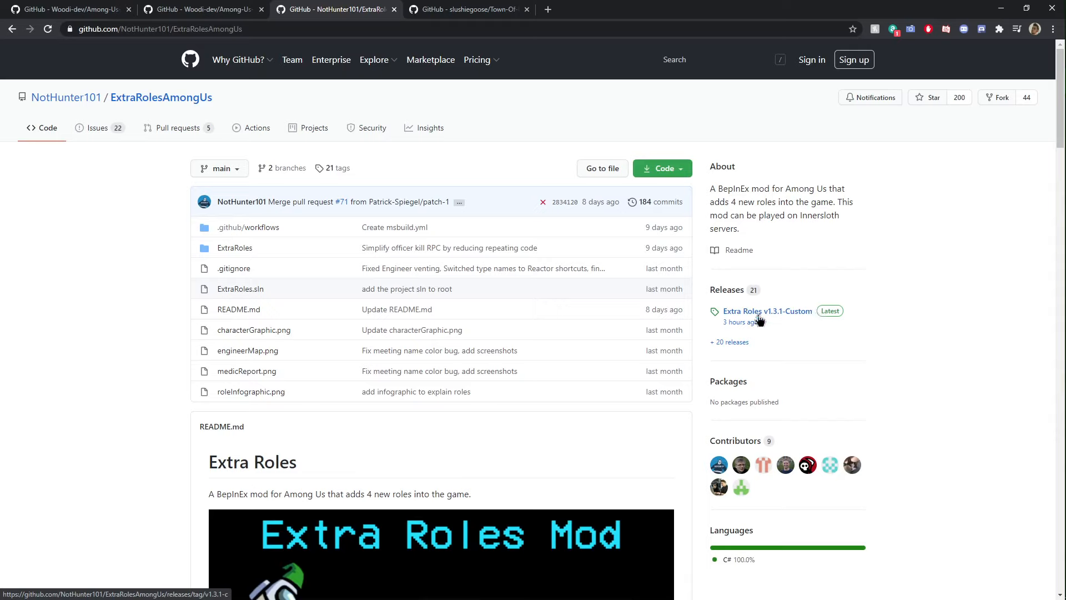
{"action": "left_click", "coordinate": [733, 344]}
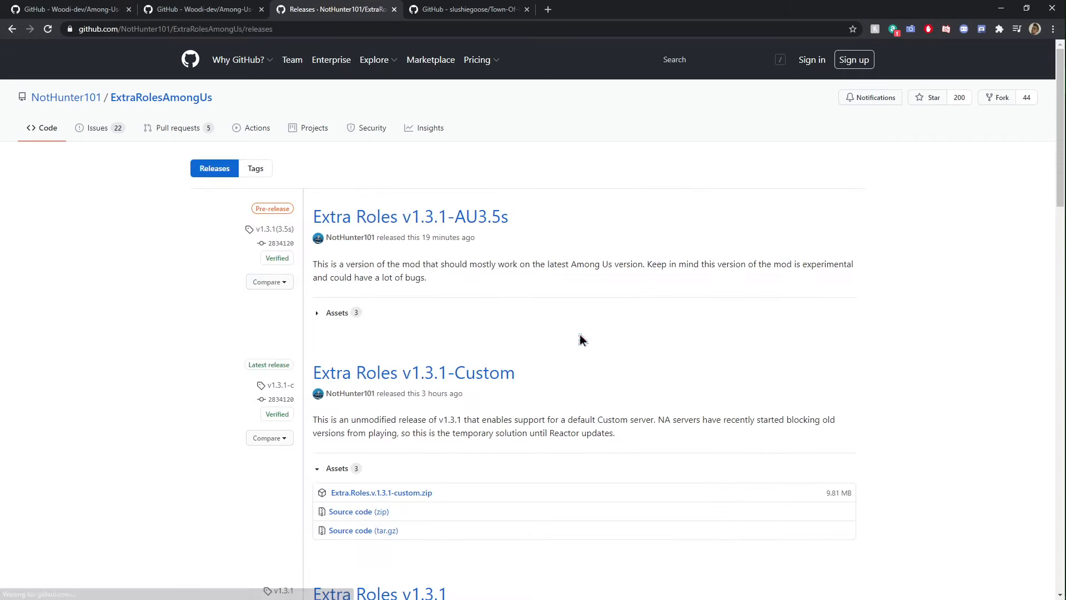
{"action": "left_click_drag", "start_coordinate": [548, 243], "coordinate": [303, 225]}
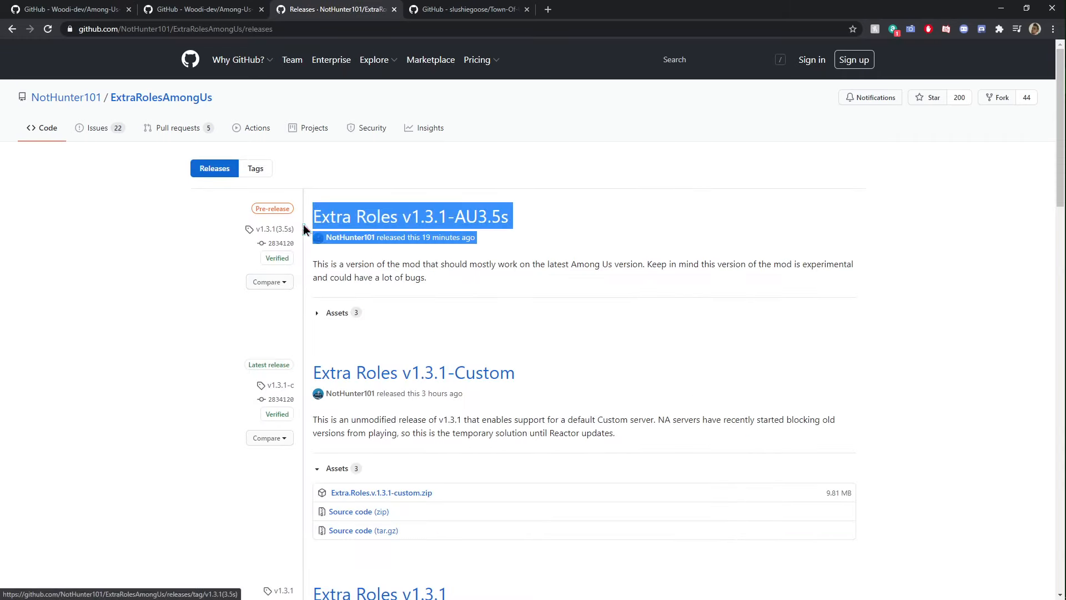
{"action": "left_click", "coordinate": [195, 232]}
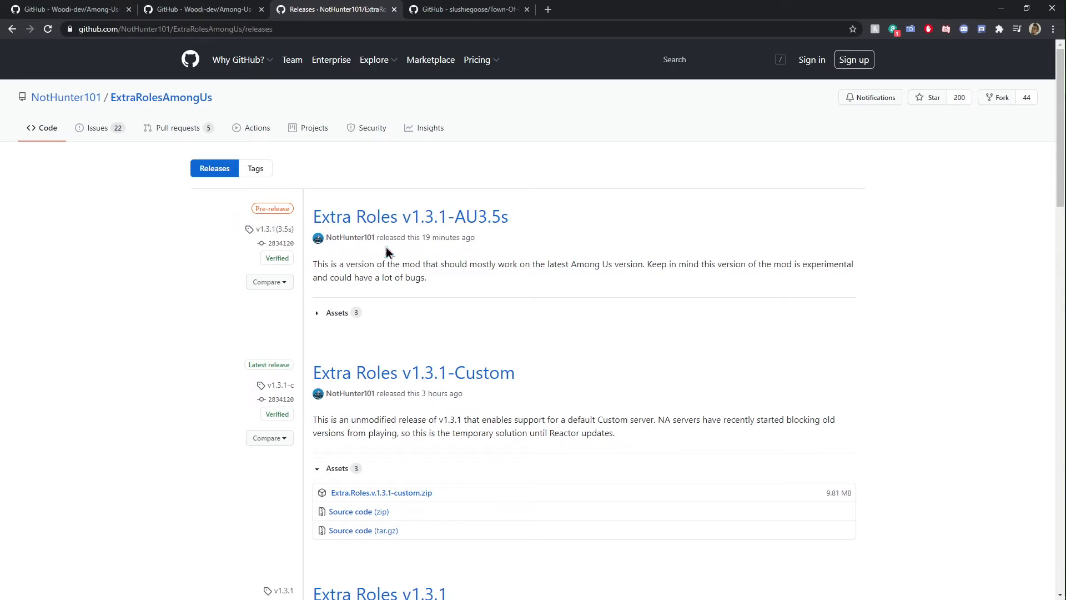
{"action": "left_click", "coordinate": [424, 219]}
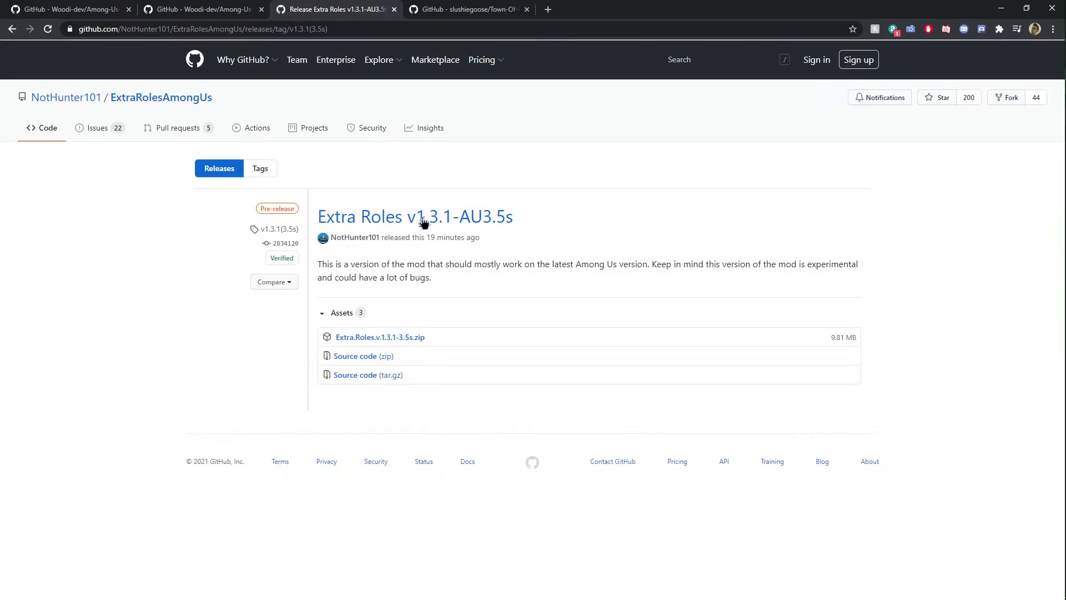
{"action": "left_click", "coordinate": [409, 335]}
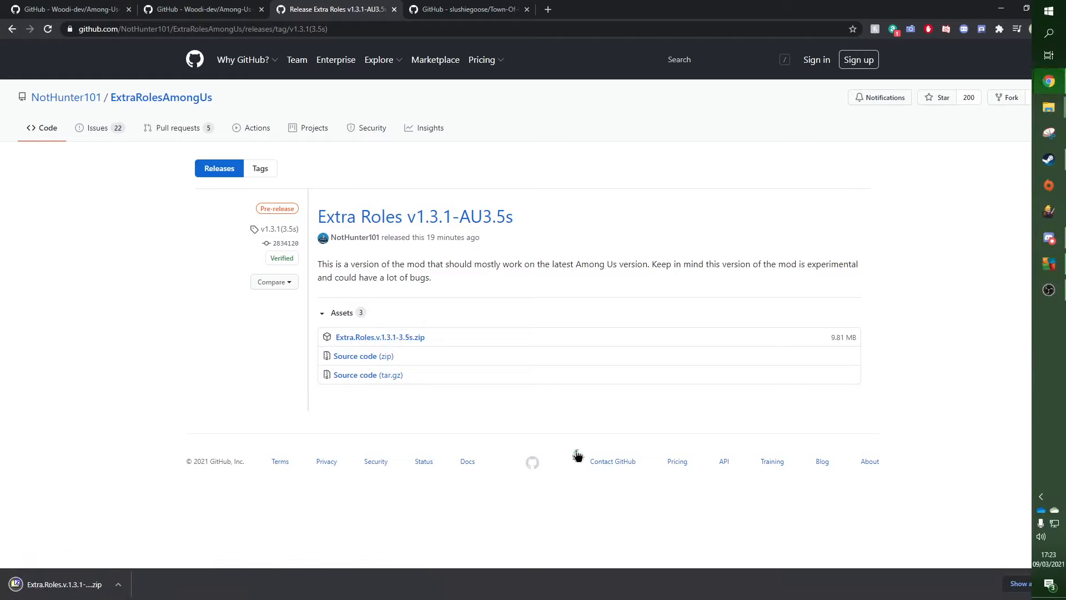
Open the downloaded Extra Roles zip archive to show the mod files
{"action": "left_click", "coordinate": [14, 583]}
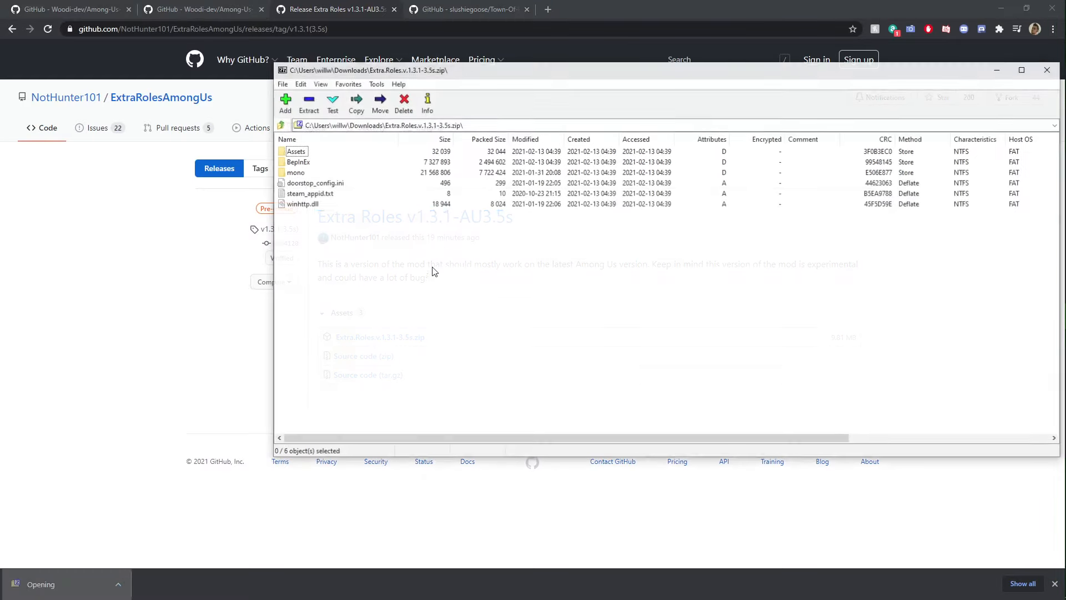
{"action": "left_click_drag", "start_coordinate": [344, 238], "coordinate": [276, 139]}
{"action": "left_click", "coordinate": [359, 240]}
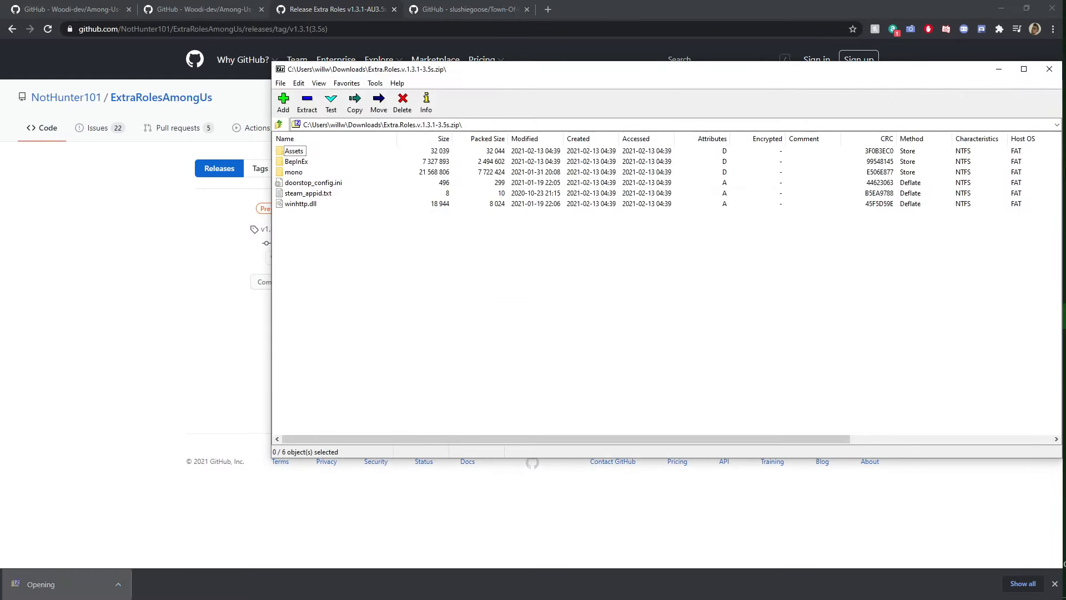
Switch to Steam, search the library for "amo" and open the Among Us page
{"action": "left_click", "coordinate": [1049, 160]}
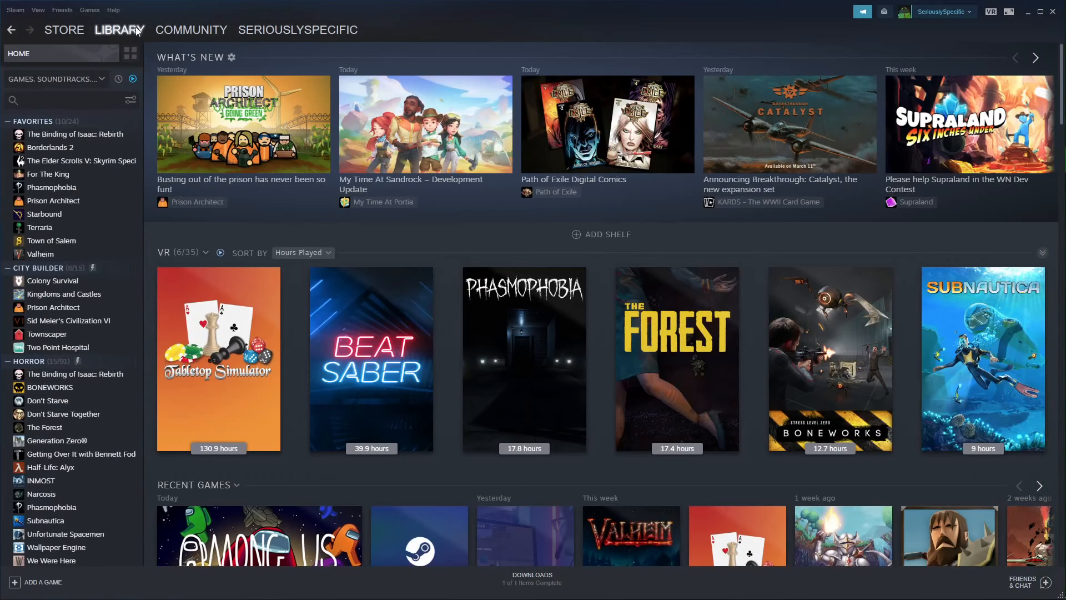
{"action": "left_click", "coordinate": [49, 99]}
{"action": "type", "text": "amo"}
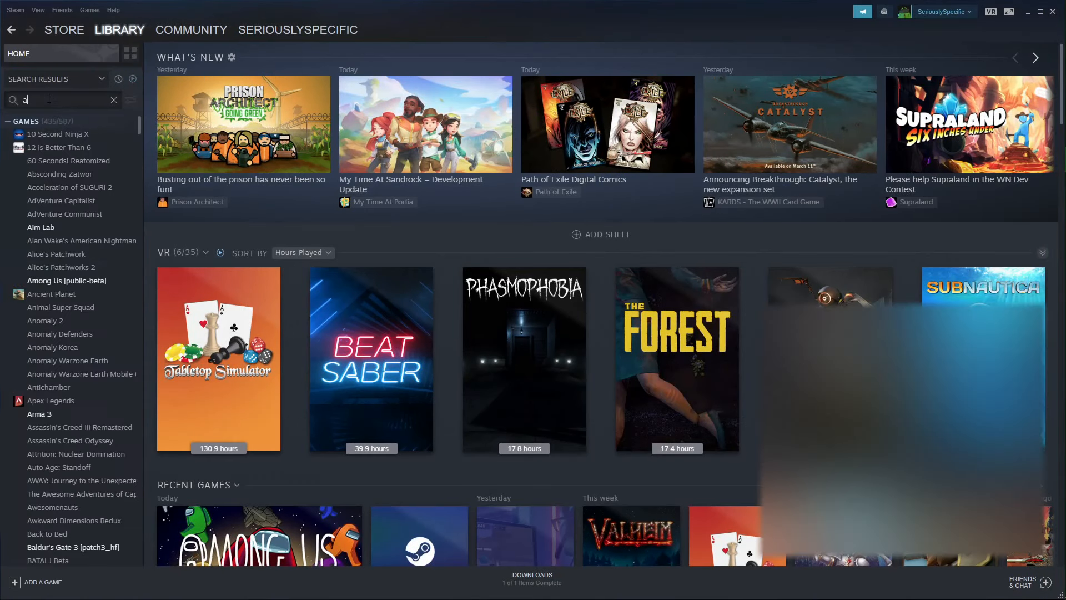
{"action": "left_click", "coordinate": [61, 136]}
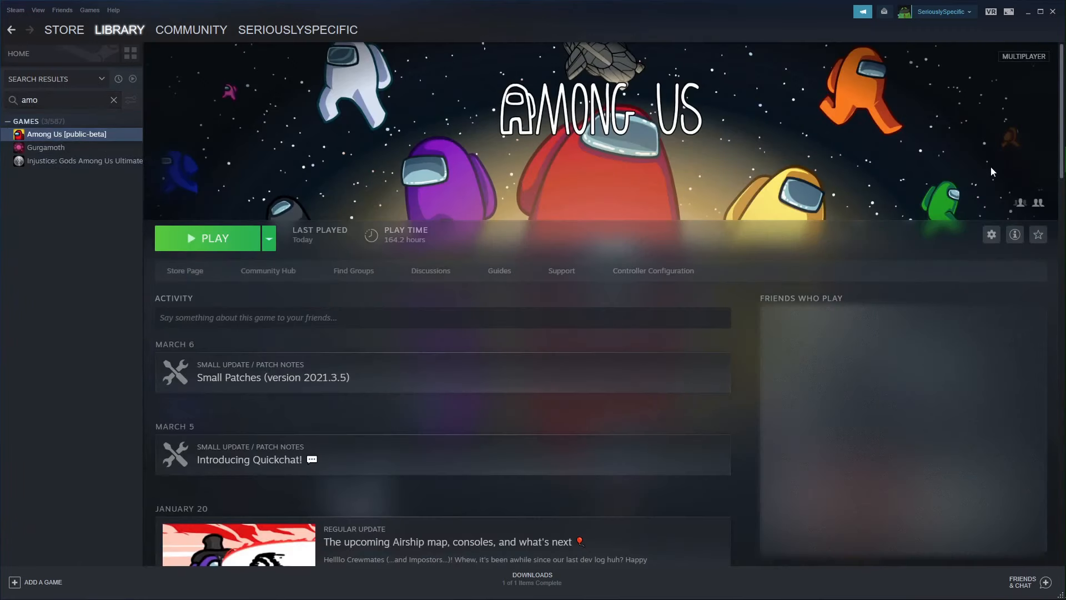
Open the local files section of the Among Us properties and browse to the game's install folder
{"action": "left_click", "coordinate": [992, 235]}
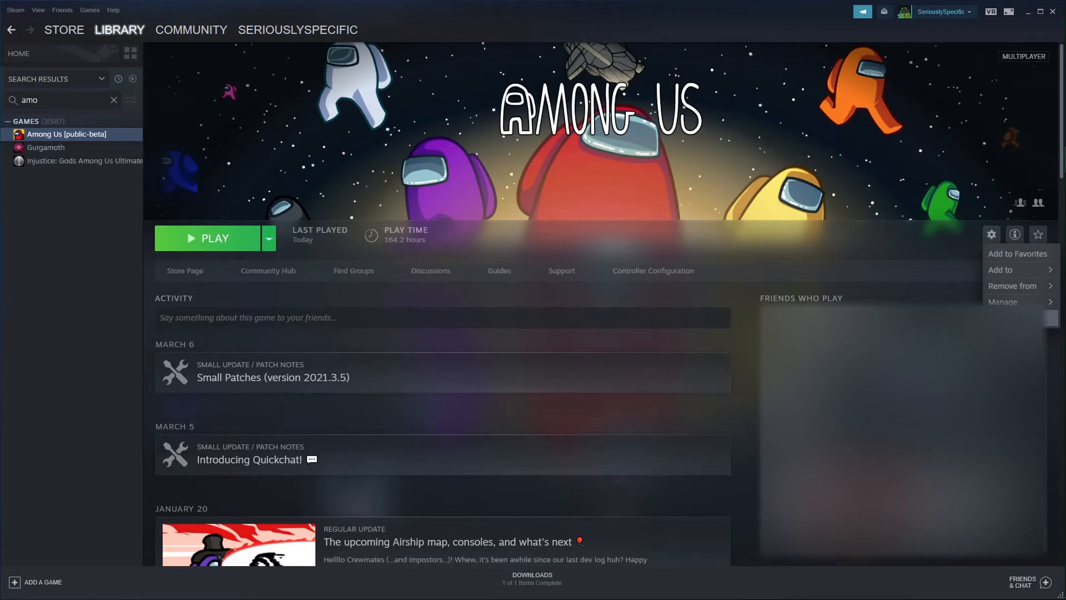
{"action": "left_click", "coordinate": [1046, 318]}
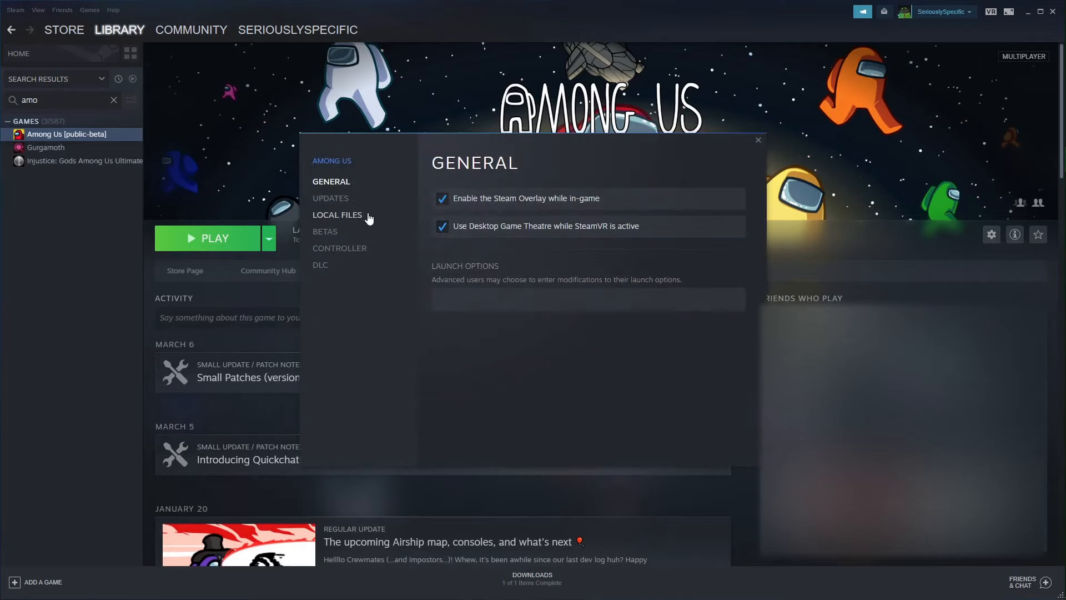
{"action": "left_click", "coordinate": [345, 214]}
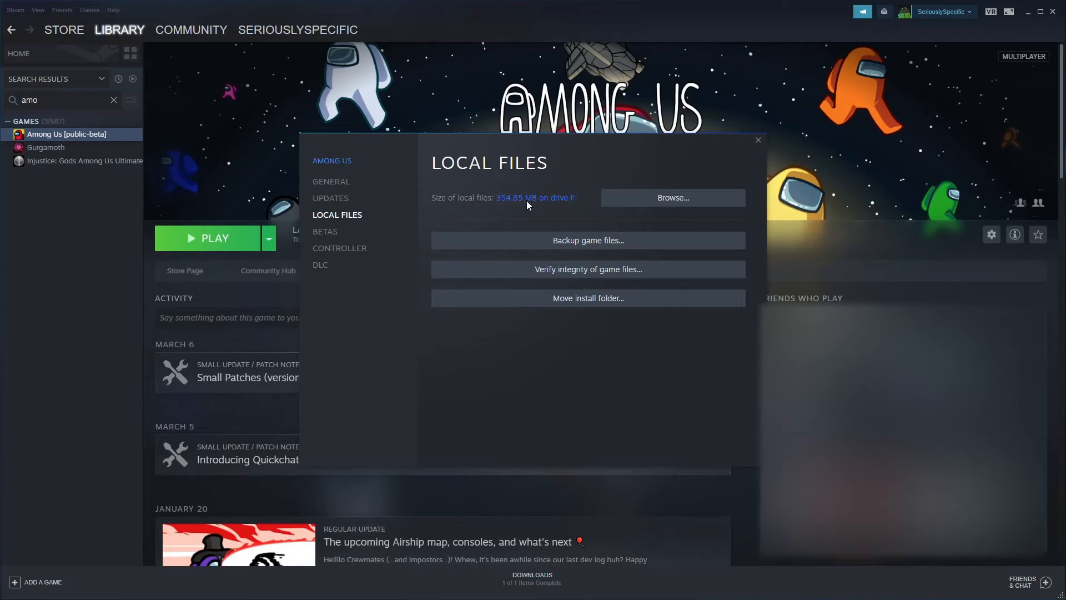
{"action": "left_click", "coordinate": [630, 205]}
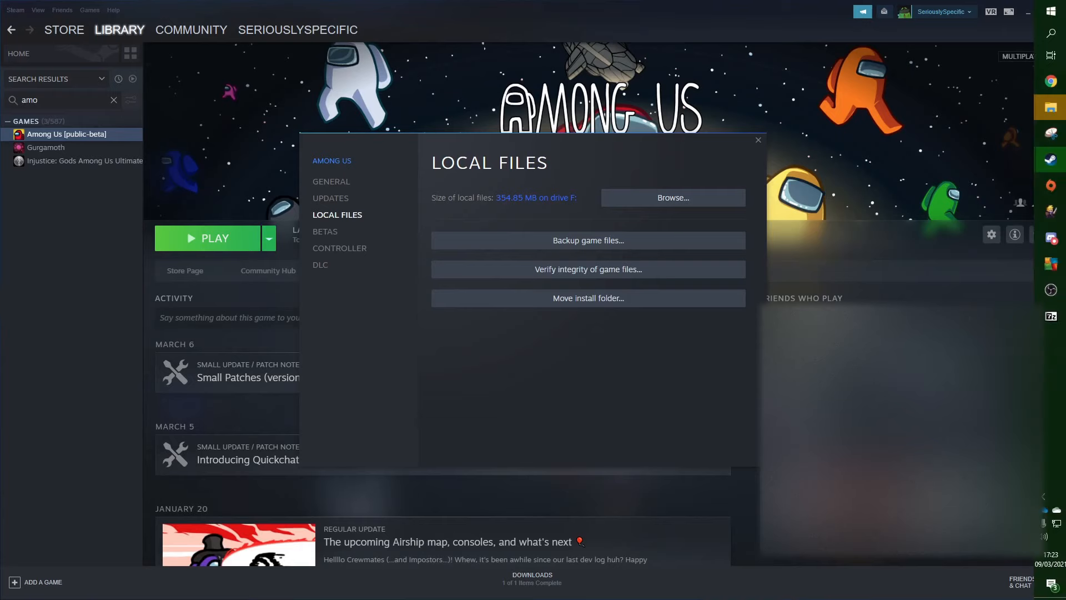
Switch to the File Explorer window showing the Among Us folder and go up to its parent folder, common
{"action": "left_click", "coordinate": [1051, 107]}
{"action": "left_click_drag", "start_coordinate": [192, 164], "coordinate": [780, 100]}
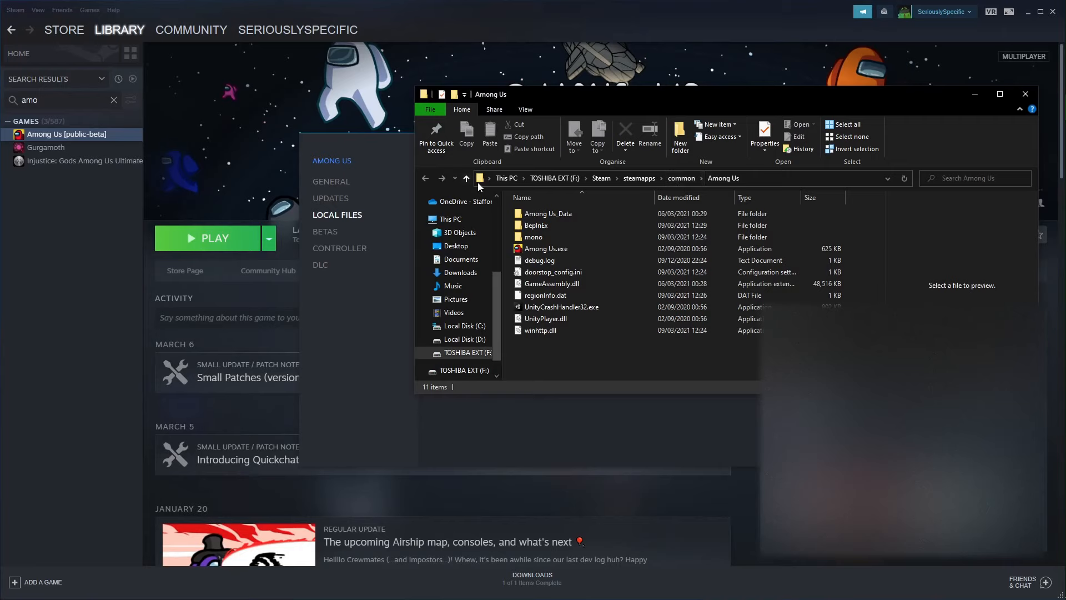
{"action": "left_click", "coordinate": [681, 178]}
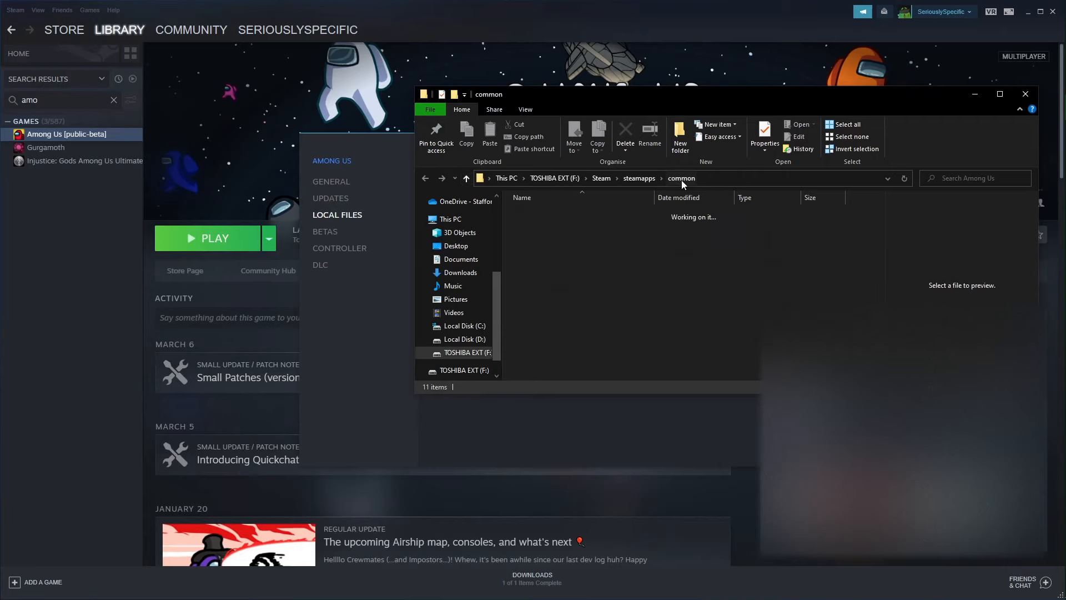
Duplicate the Among Us game folder inside the common folder by copying and pasting it
{"action": "scroll", "coordinate": [556, 241], "scroll_direction": "down", "scroll_amount": 10}
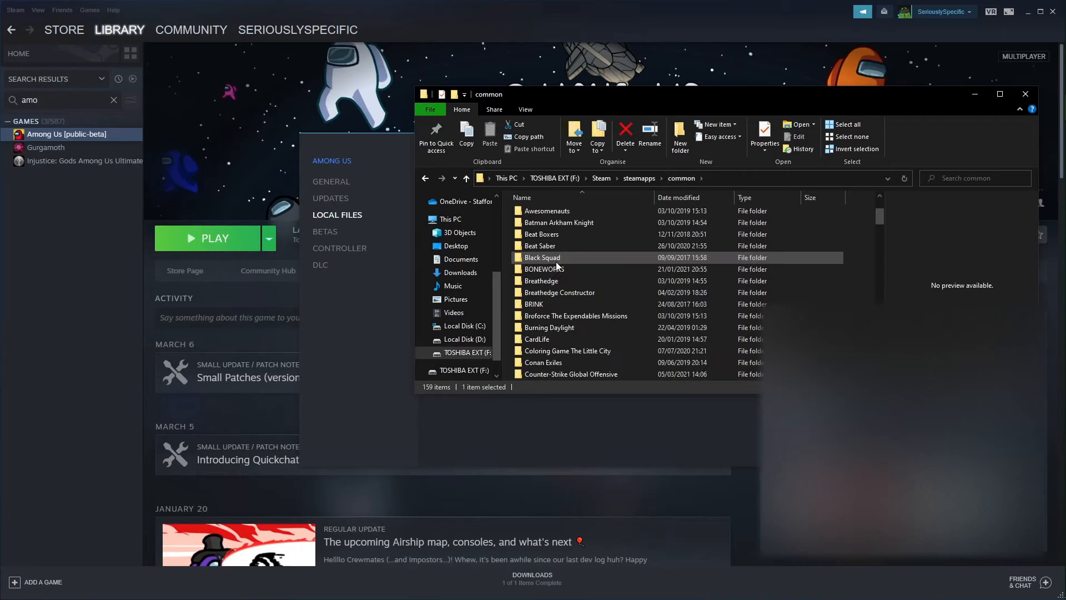
{"action": "scroll", "coordinate": [560, 316], "scroll_direction": "up", "scroll_amount": 10}
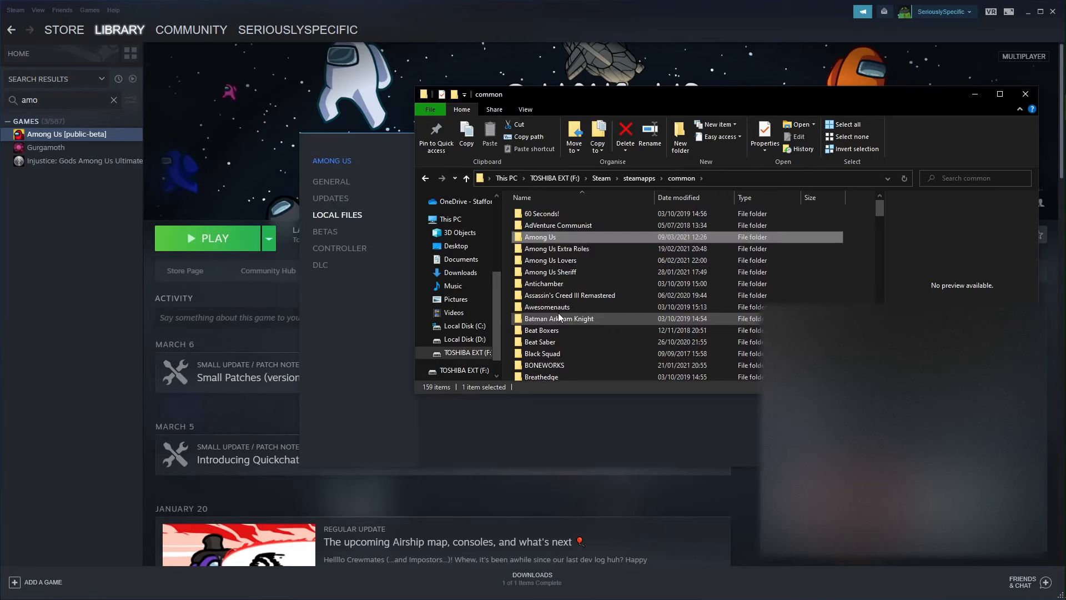
{"action": "left_click", "coordinate": [550, 271]}
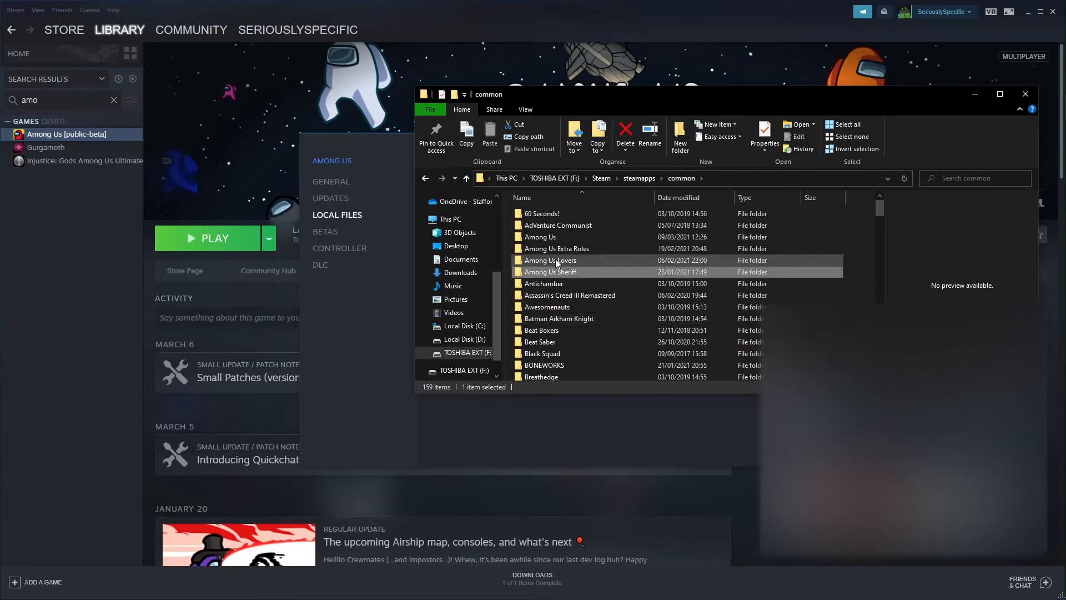
{"action": "left_click", "coordinate": [556, 261]}
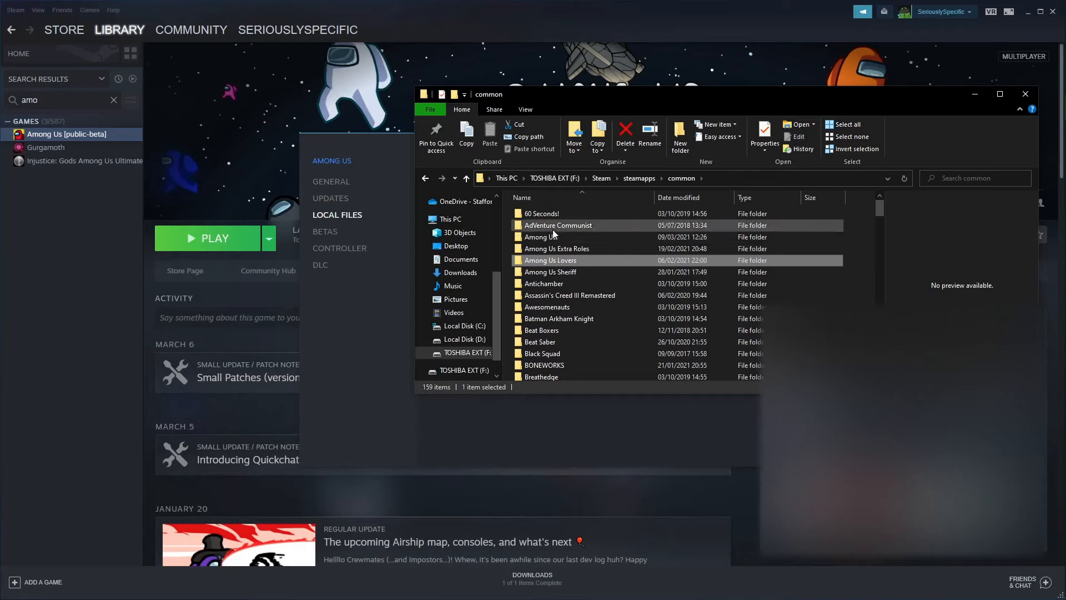
{"action": "left_click", "coordinate": [547, 237]}
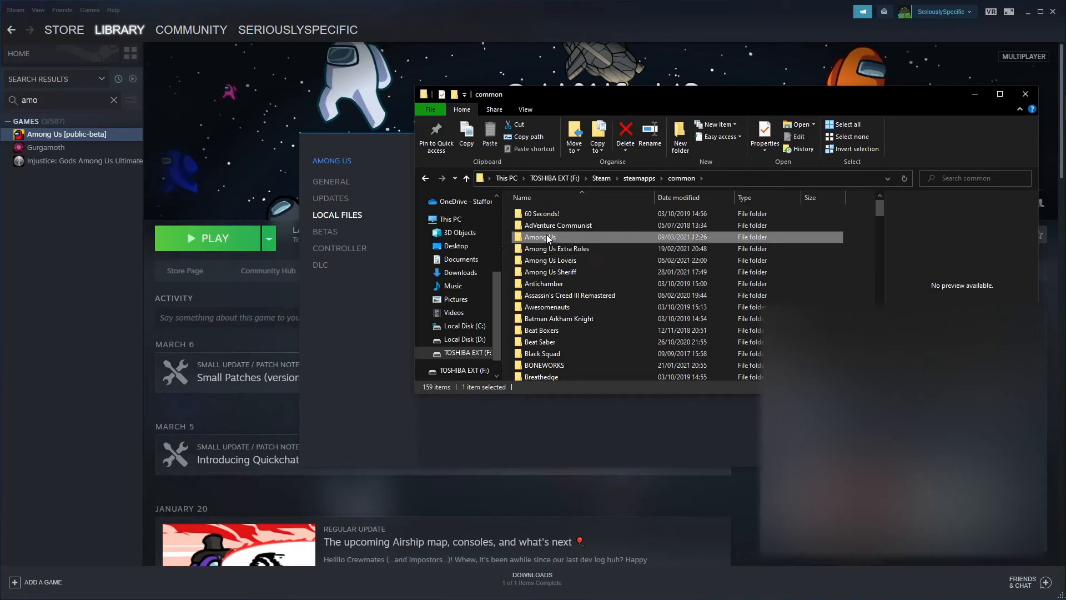
{"action": "right_click", "coordinate": [546, 237]}
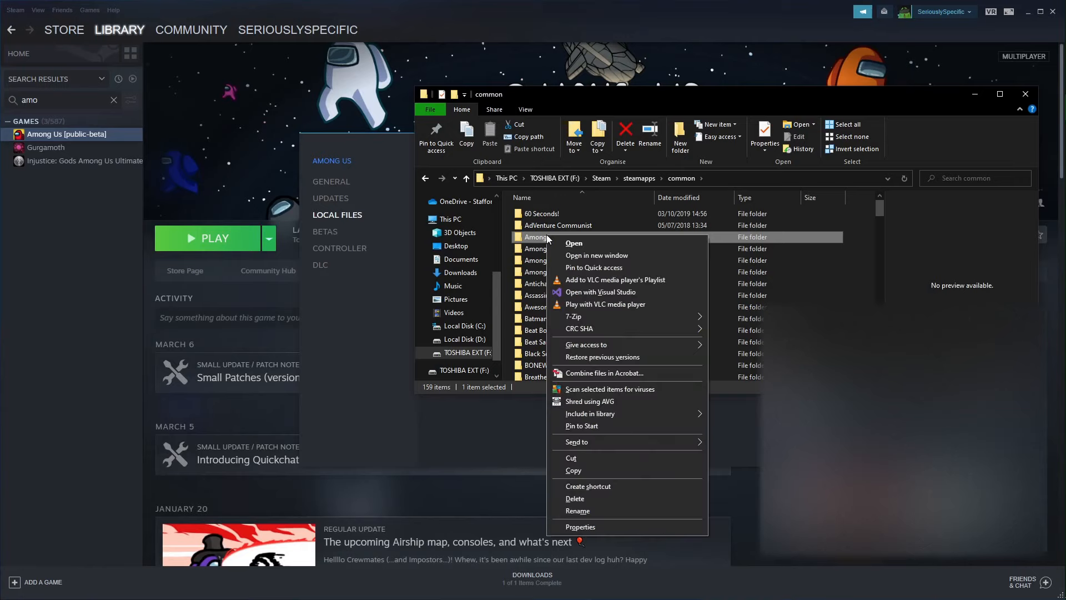
{"action": "left_click", "coordinate": [584, 471]}
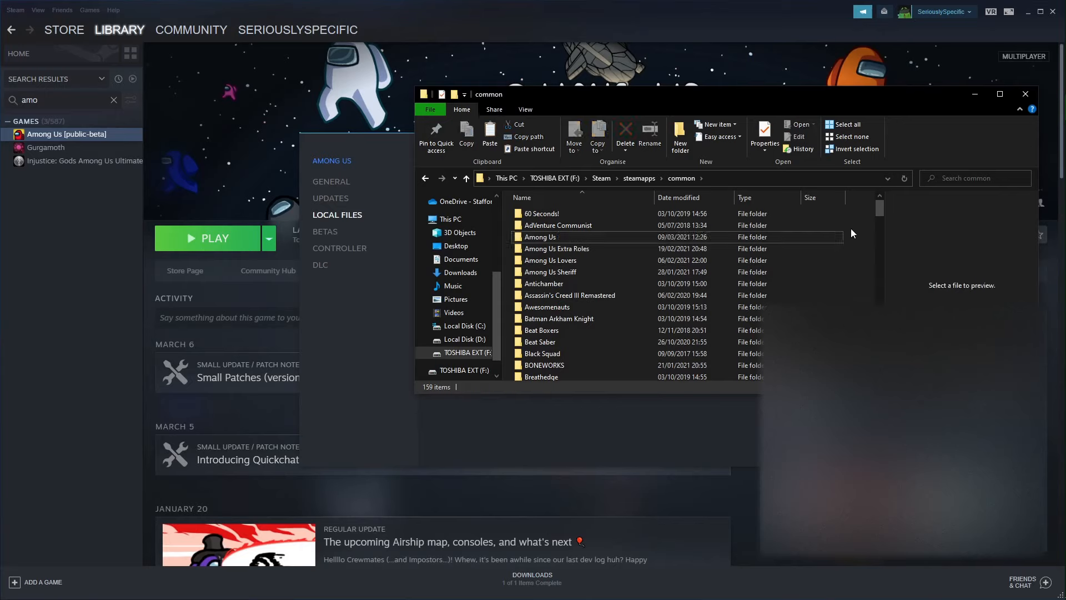
{"action": "right_click", "coordinate": [850, 228]}
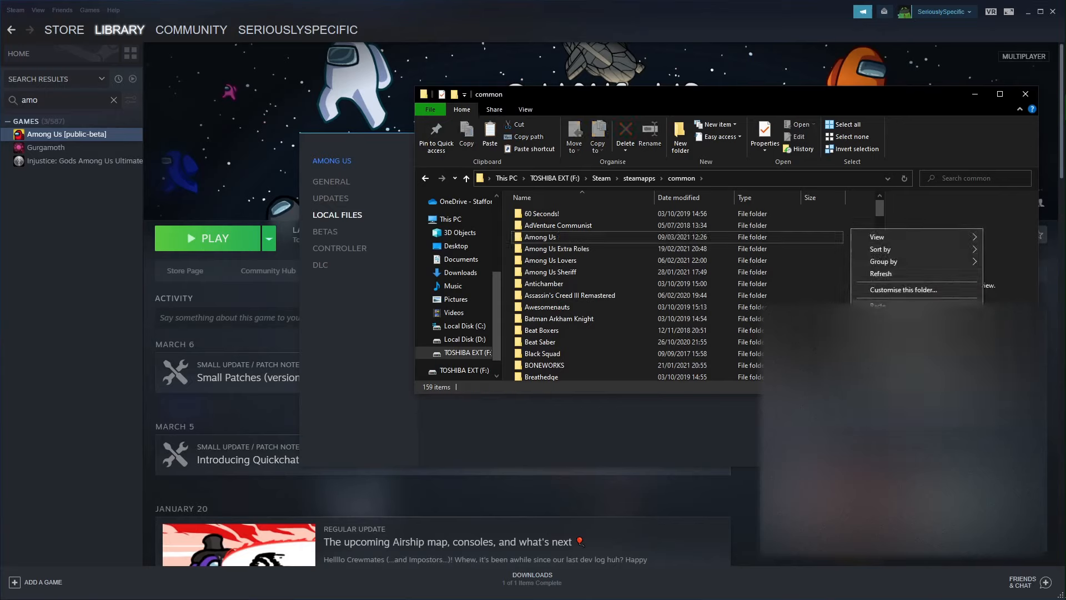
{"action": "left_click", "coordinate": [880, 307]}
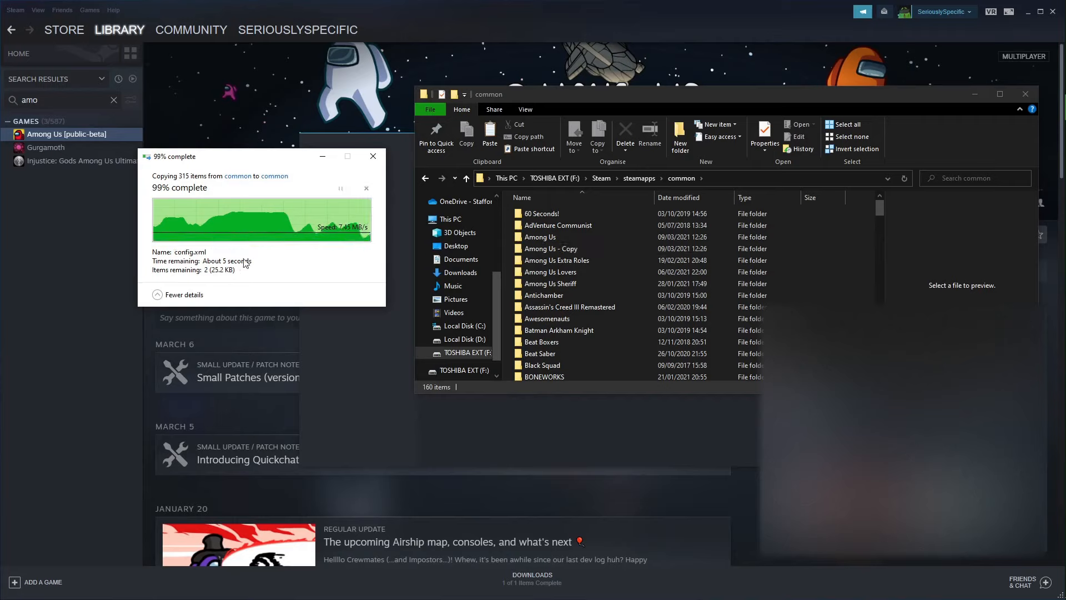
Look inside the Among Us - Copy folder and return to the common folder
{"action": "left_click", "coordinate": [542, 249]}
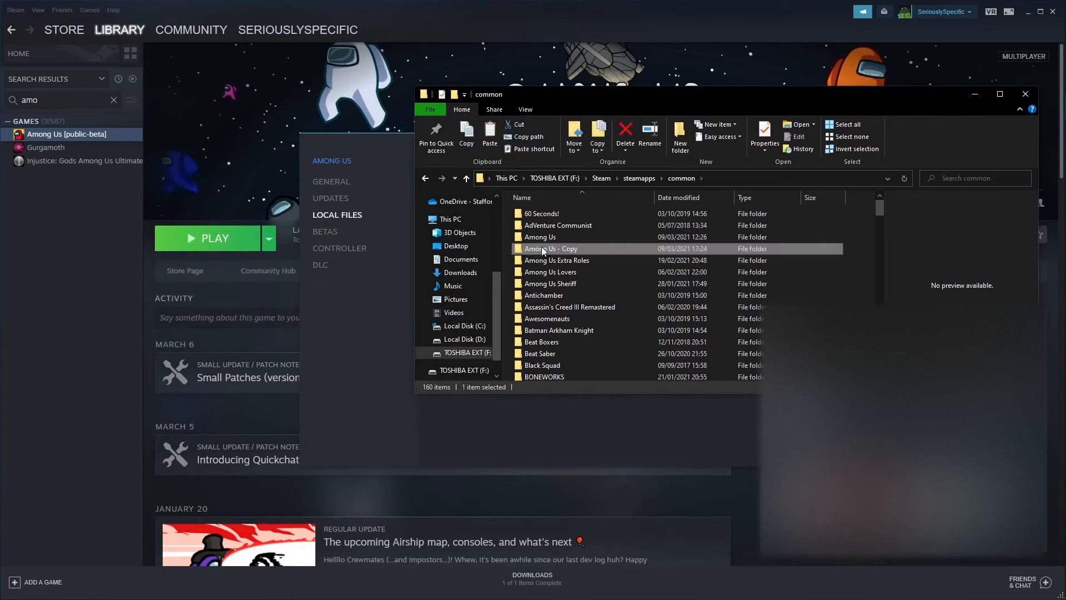
{"action": "double_click", "coordinate": [542, 249]}
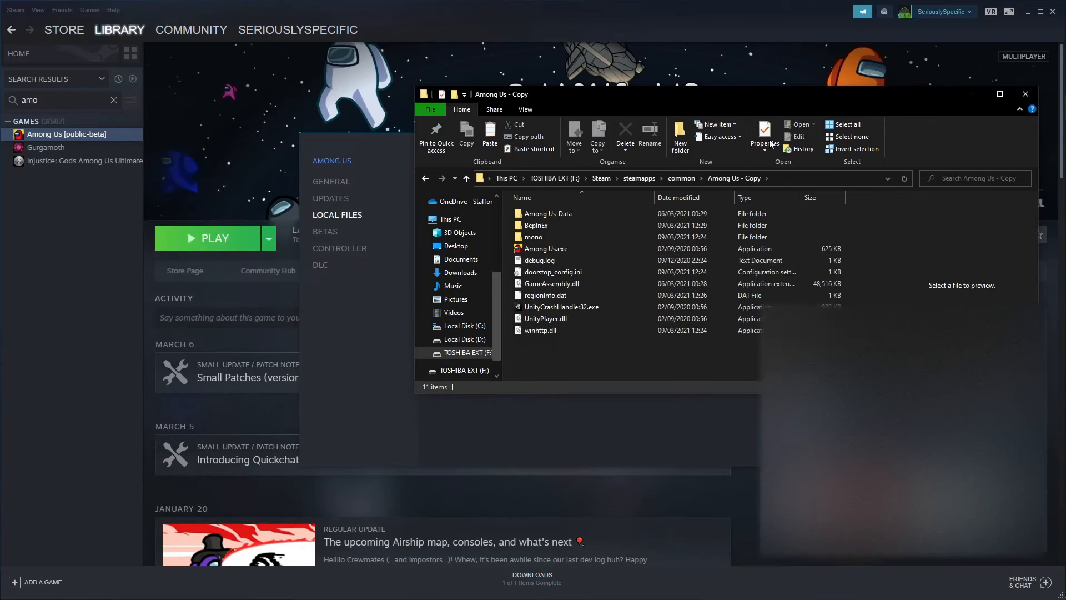
{"action": "left_click", "coordinate": [681, 179]}
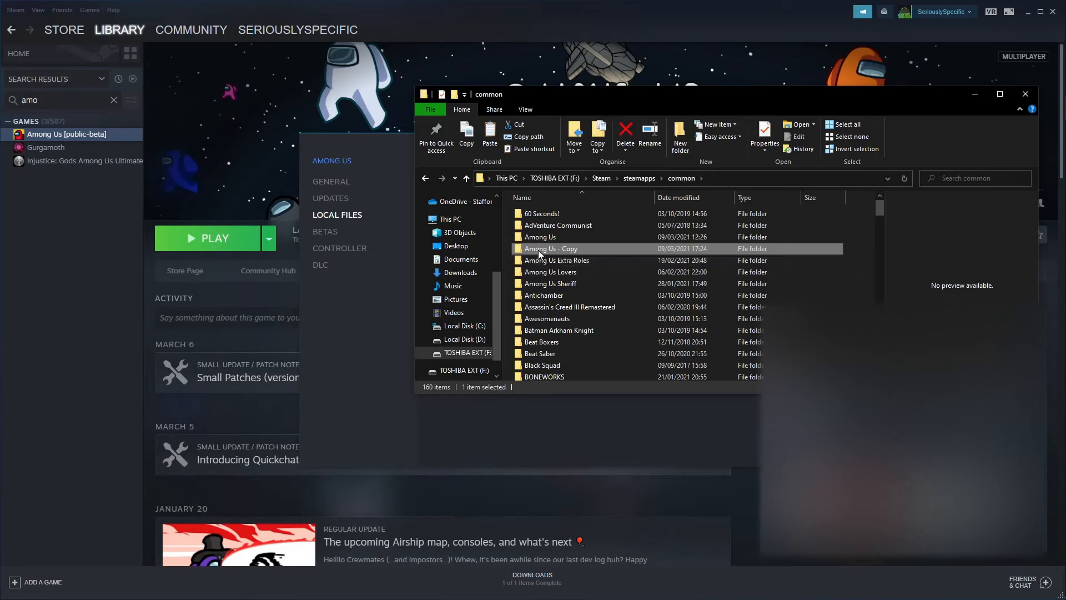
Rename the copied game folder to "Among Us Extra Roles Latest"
{"action": "left_click", "coordinate": [538, 250]}
{"action": "key", "text": "Right"}
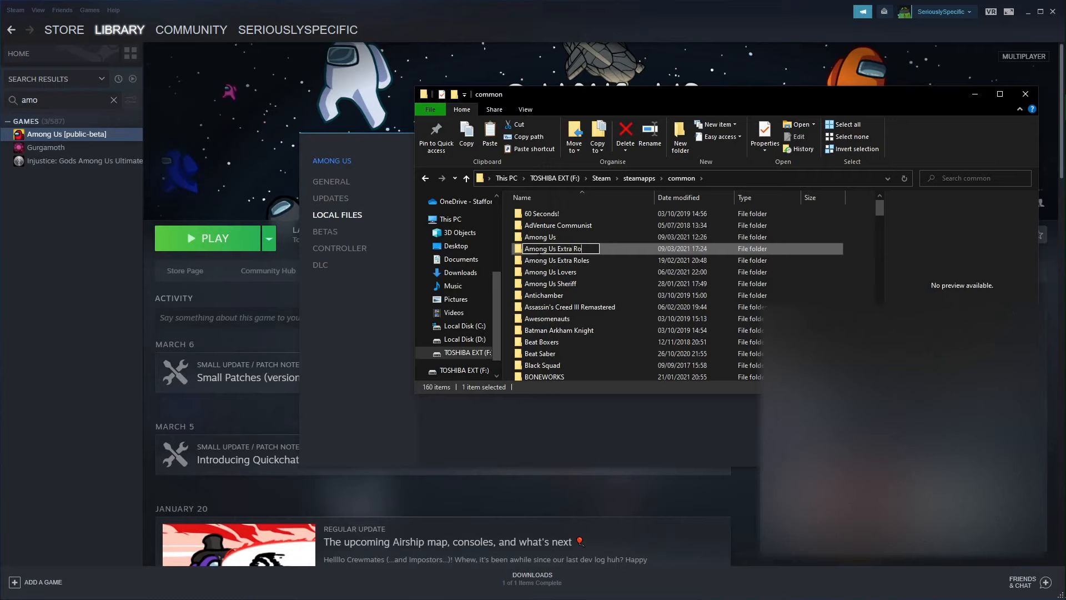
{"action": "key", "text": "Return"}
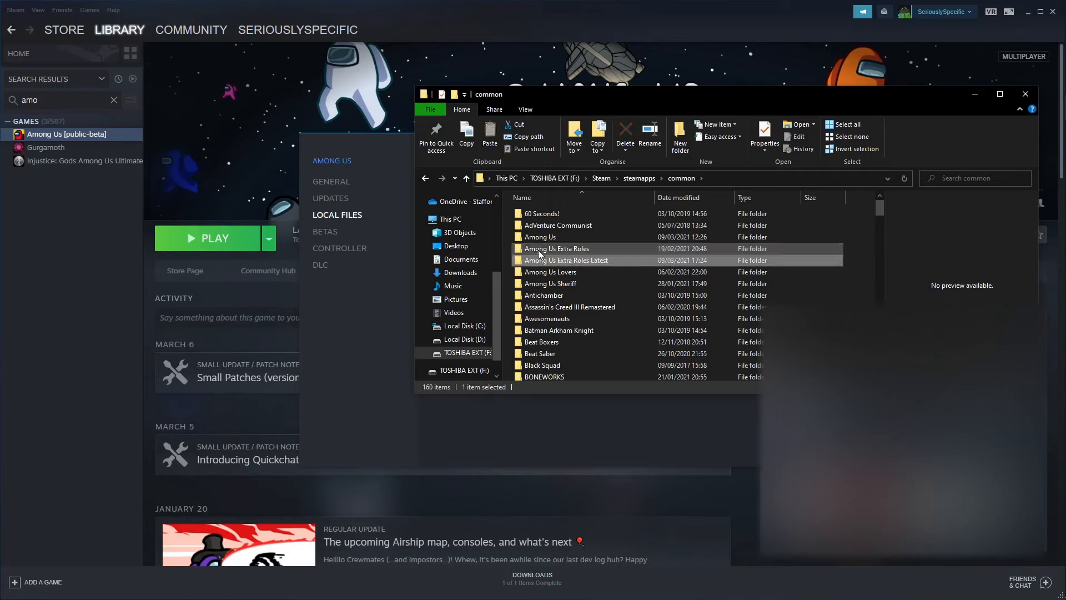
Open the Among Us Extra Roles Latest folder and switch to the 7-Zip archive window, moving it so both windows are visible
{"action": "double_click", "coordinate": [575, 261]}
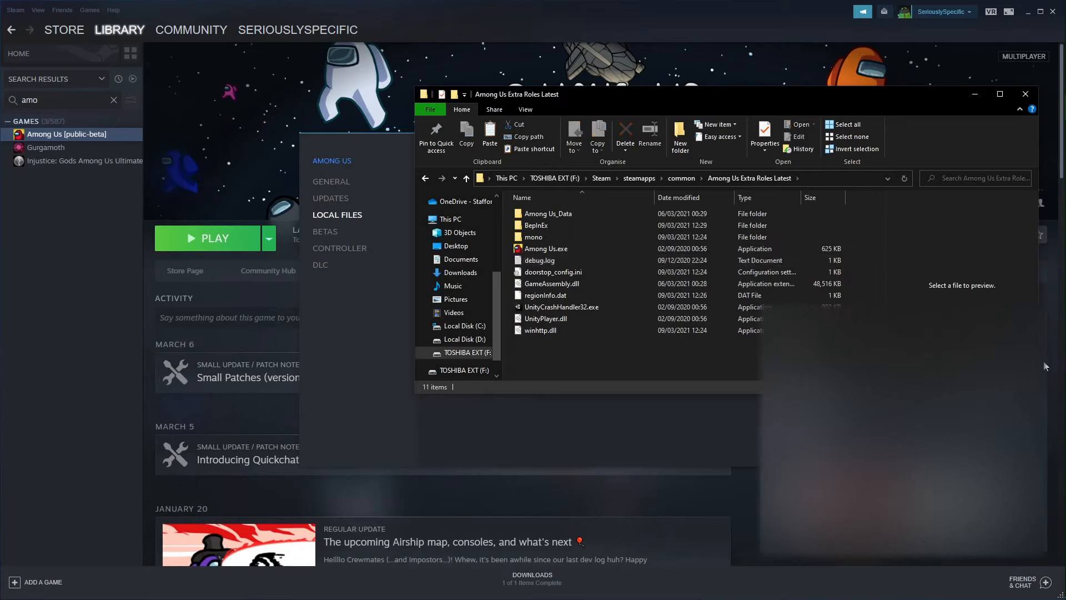
{"action": "mouse_move", "coordinate": [1062, 167]}
{"action": "mouse_move", "coordinate": [1049, 316]}
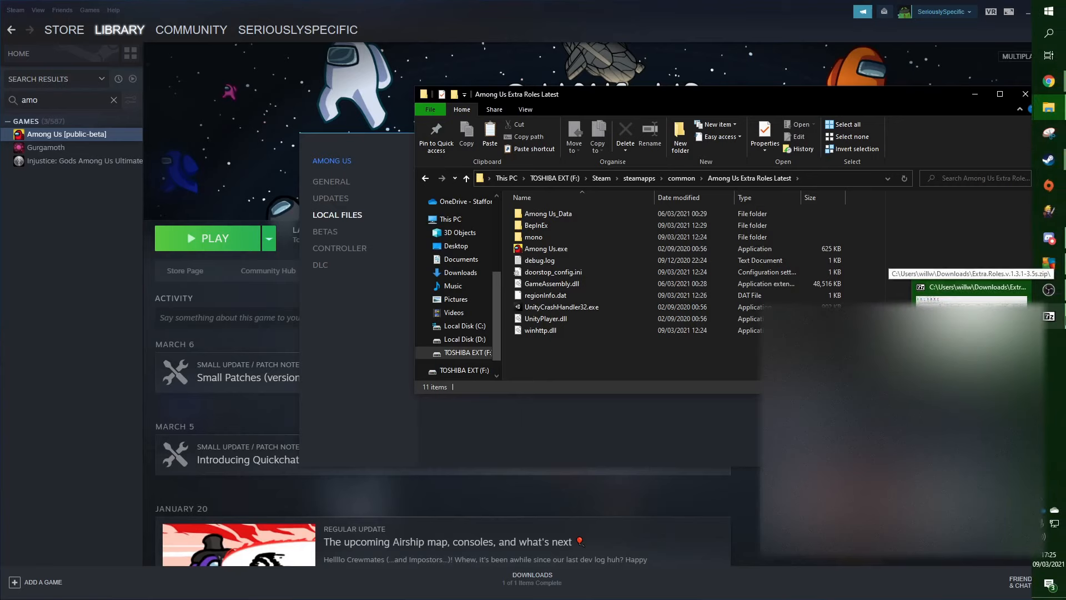
{"action": "left_click", "coordinate": [972, 294]}
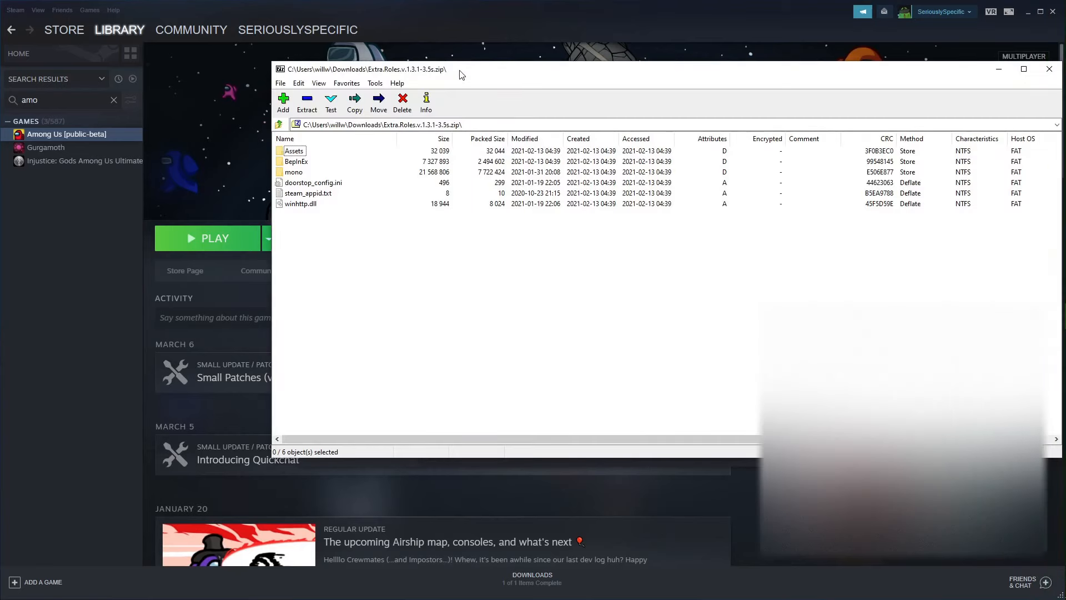
{"action": "left_click_drag", "start_coordinate": [471, 93], "coordinate": [651, 400]}
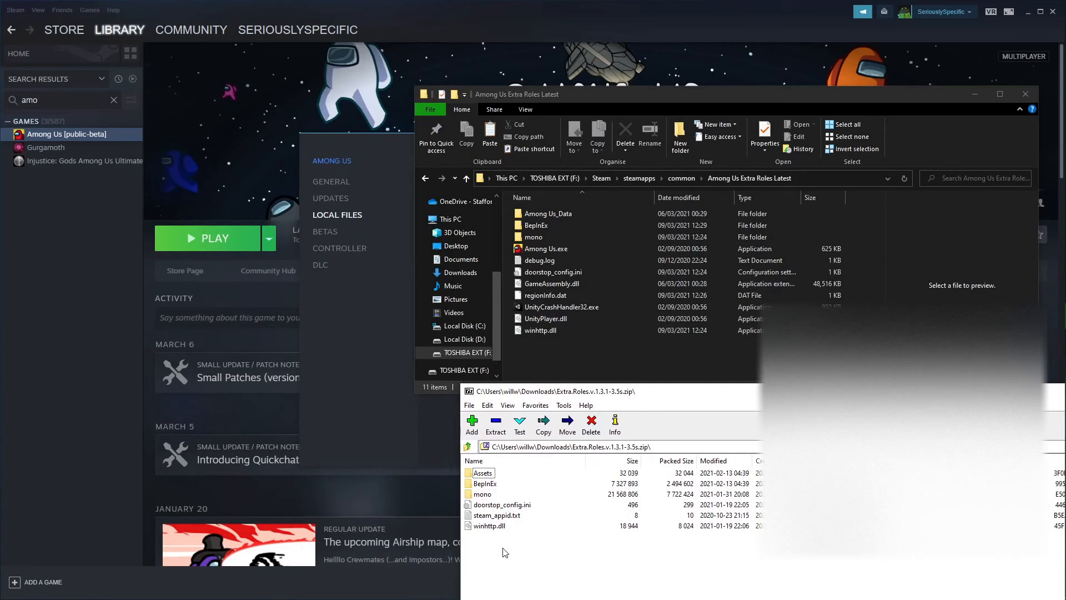
Copy all the mod files from the archive into Among Us Extra Roles Latest, replacing the files with the same names
{"action": "left_click_drag", "start_coordinate": [602, 396], "coordinate": [605, 428]}
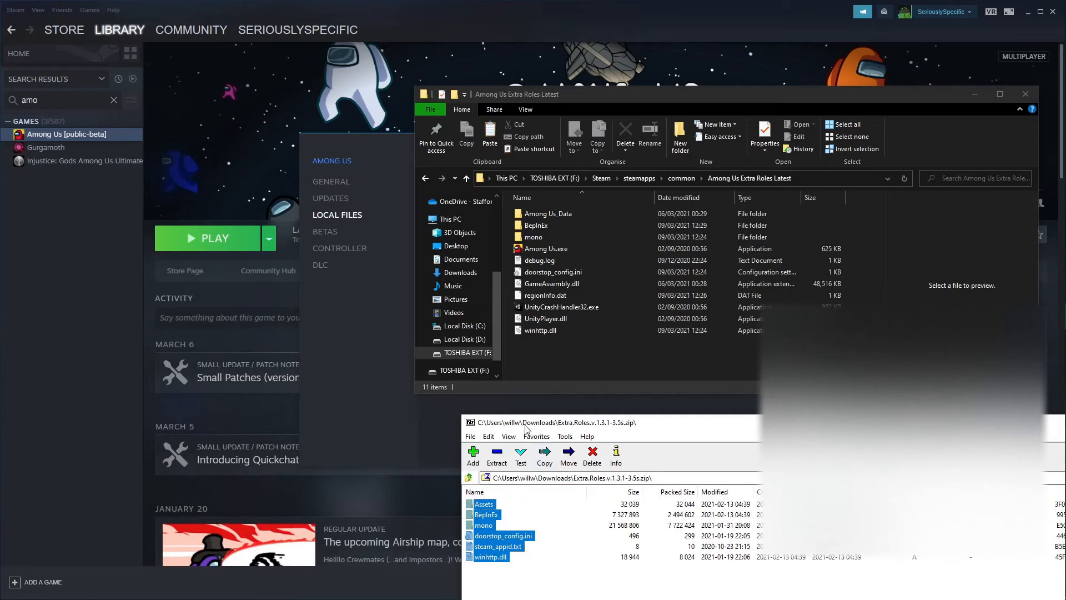
{"action": "left_click_drag", "start_coordinate": [526, 429], "coordinate": [557, 402]}
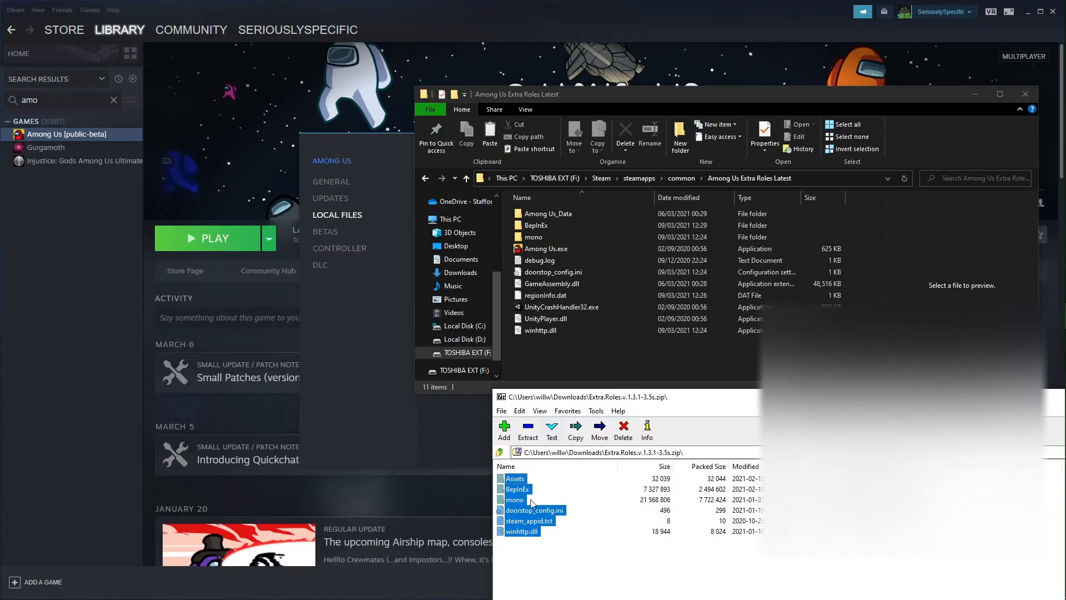
{"action": "left_click_drag", "start_coordinate": [602, 354], "coordinate": [601, 354]}
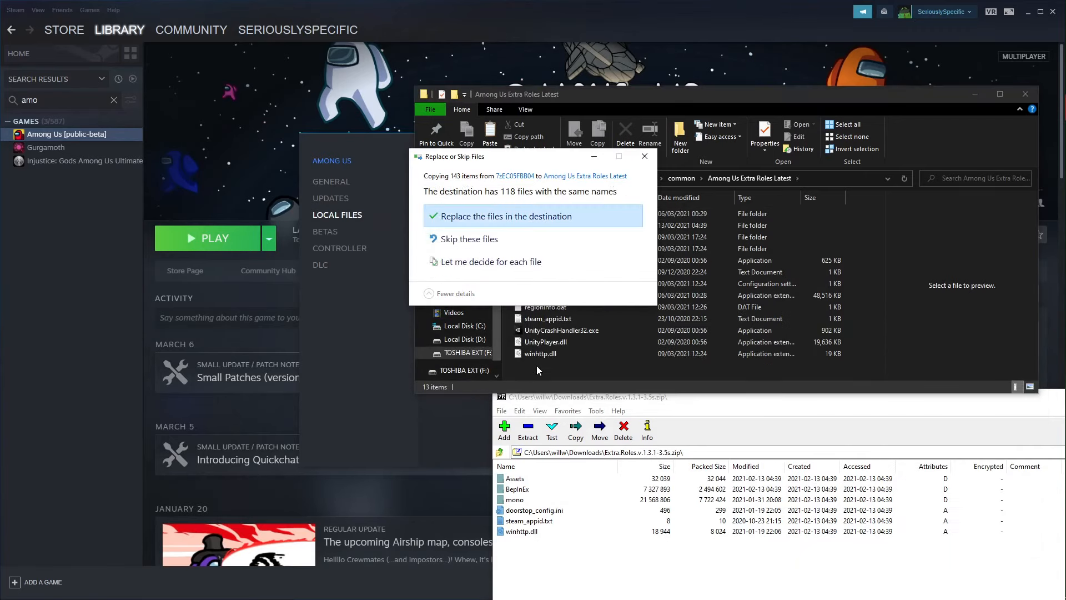
{"action": "left_click", "coordinate": [534, 216]}
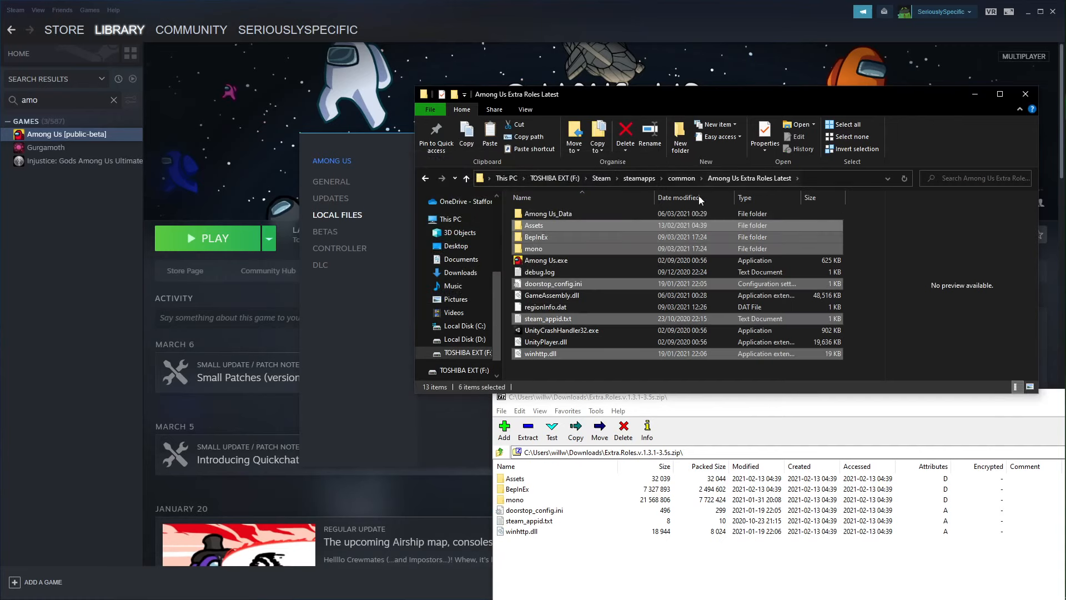
{"action": "left_click", "coordinate": [542, 367]}
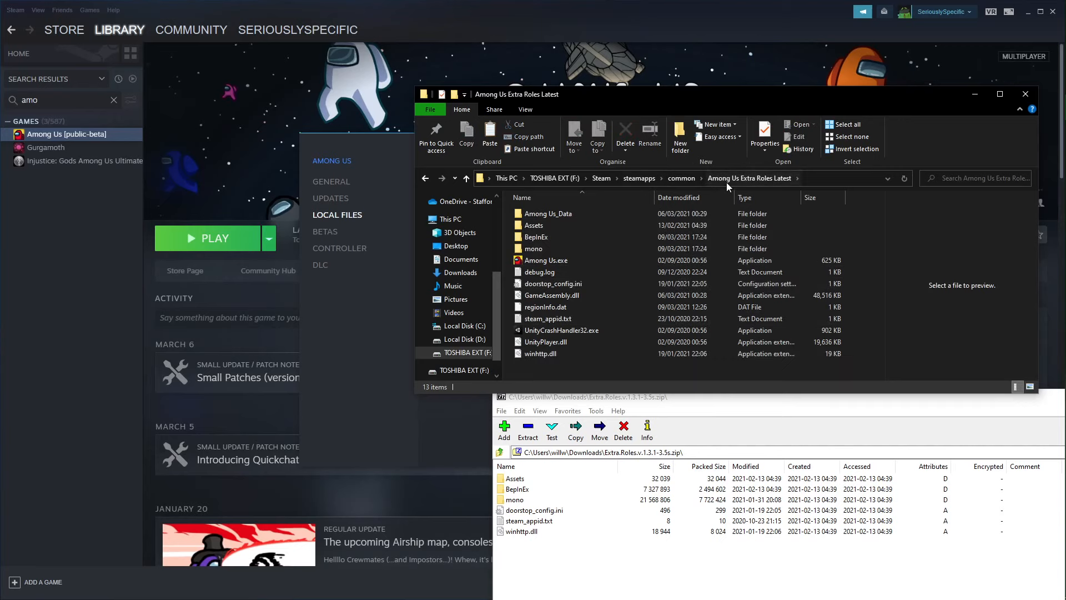
Examine the contents of the original Among Us folder and return to the common folder
{"action": "left_click", "coordinate": [681, 178]}
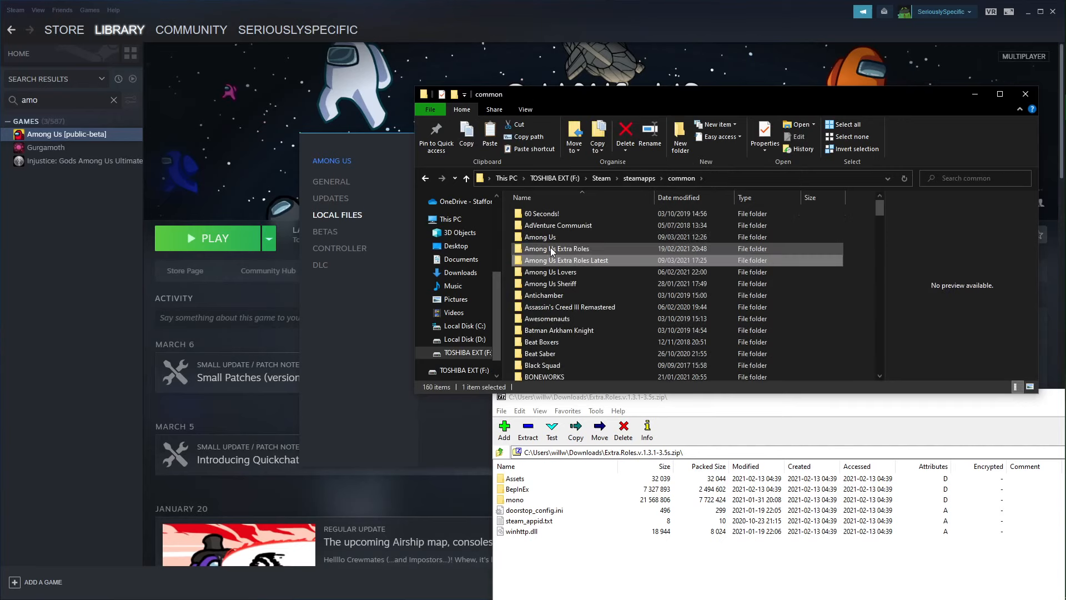
{"action": "double_click", "coordinate": [550, 242]}
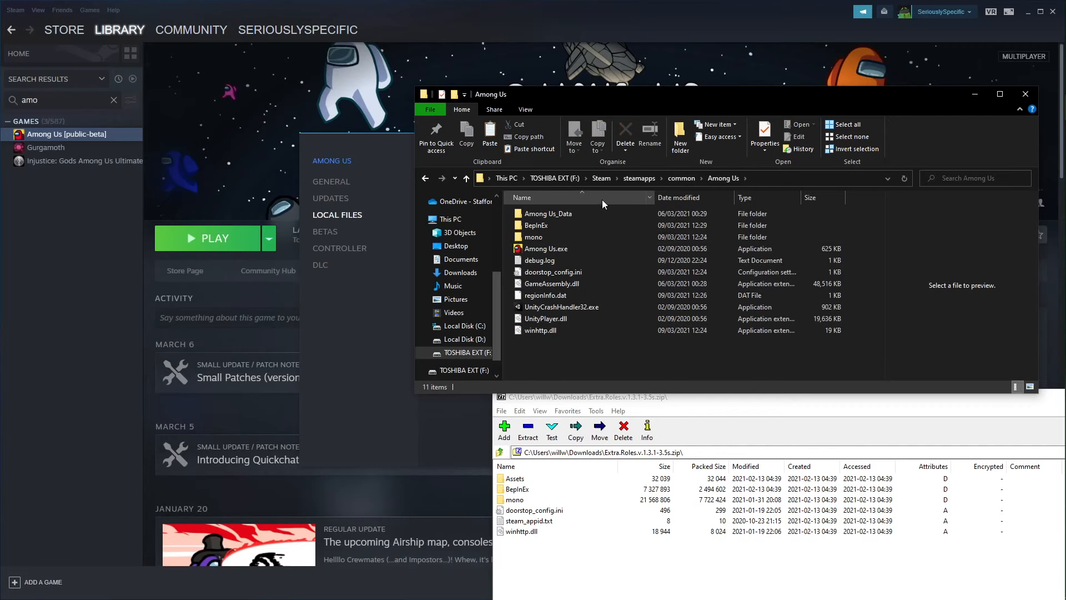
{"action": "left_click", "coordinate": [672, 181]}
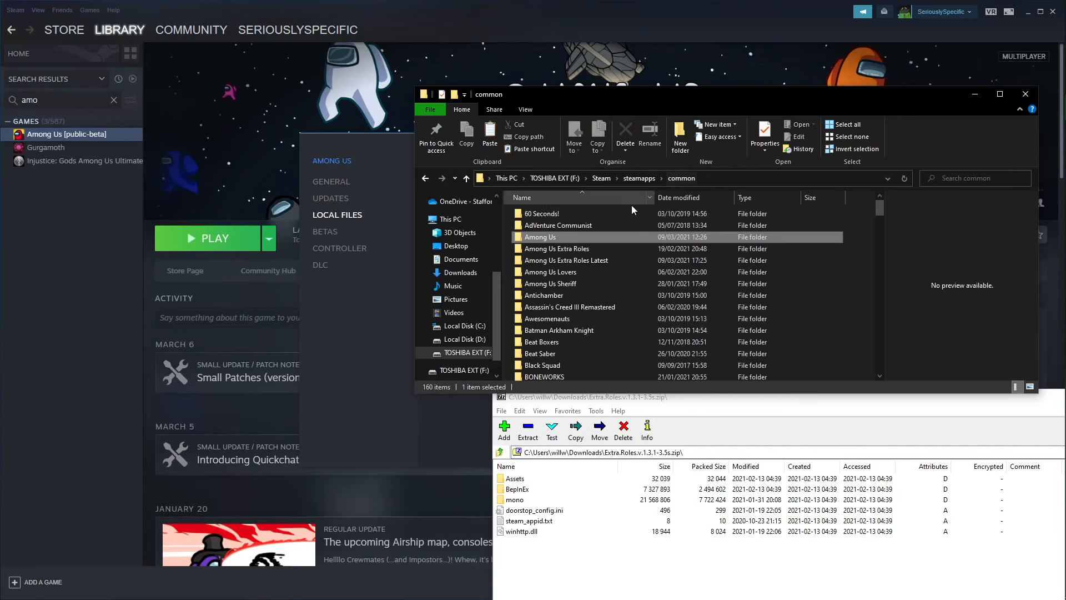
Launch Among Us.exe from the Among Us Extra Roles Latest folder and open the game's local play screen
{"action": "double_click", "coordinate": [544, 262]}
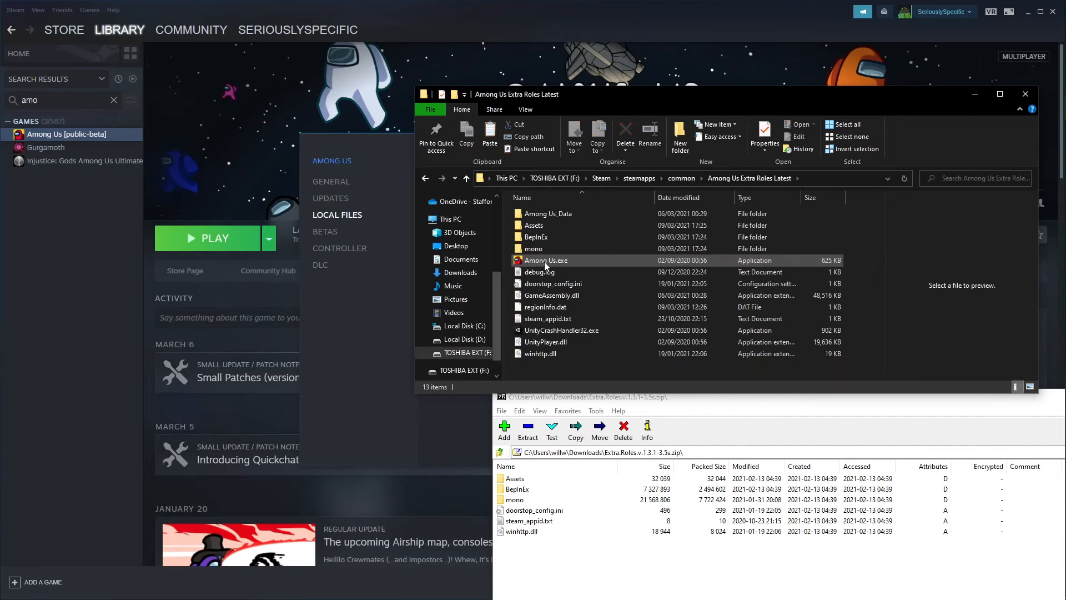
{"action": "double_click", "coordinate": [544, 262]}
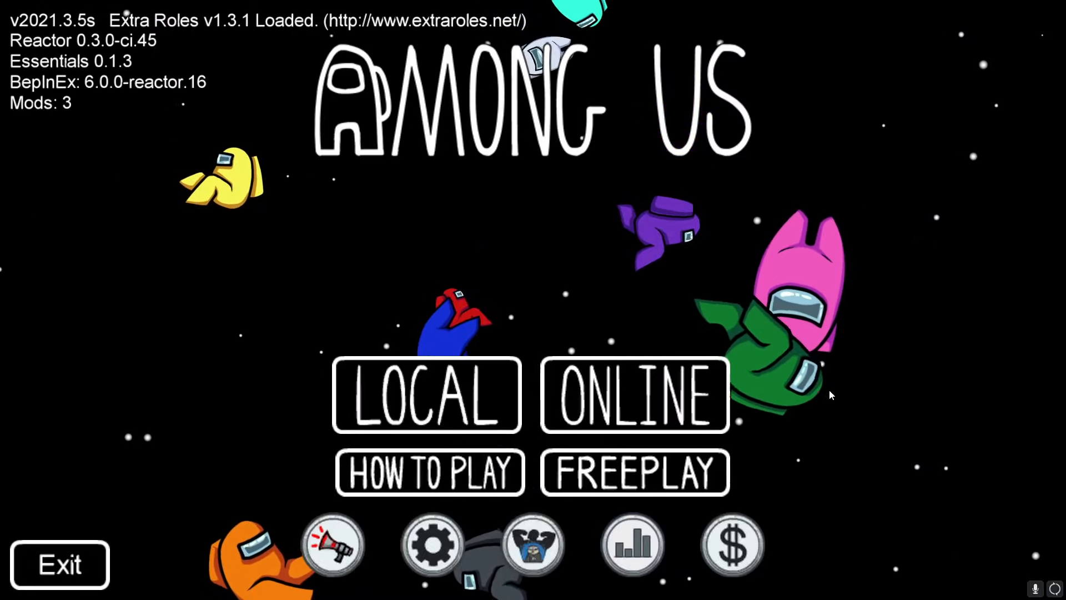
{"action": "left_click", "coordinate": [444, 413]}
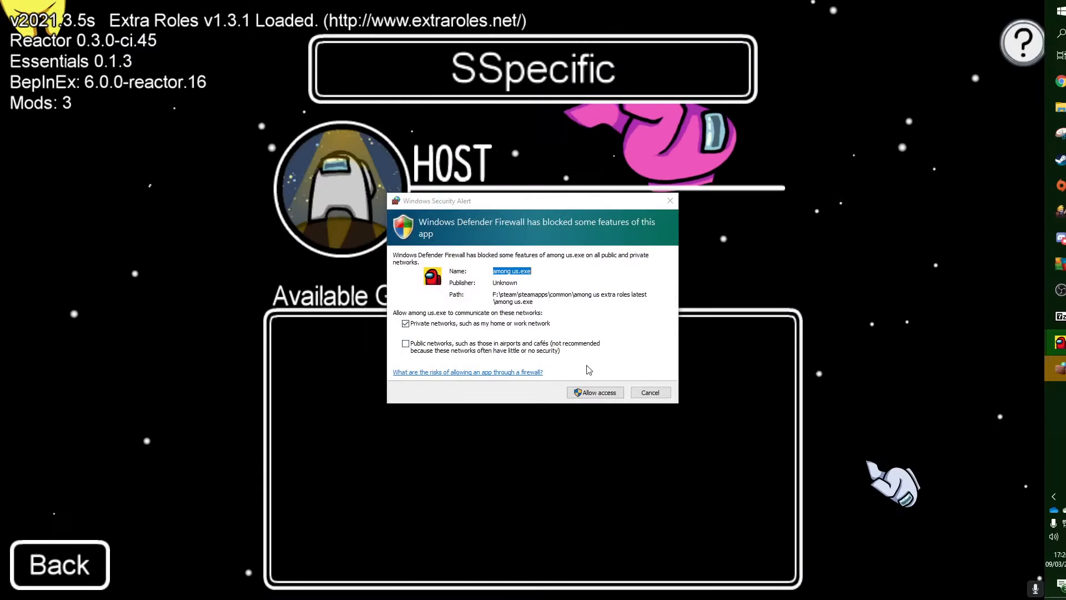
Allow among us.exe through the Windows firewall on private networks only, and host a local game
{"action": "left_click", "coordinate": [482, 349]}
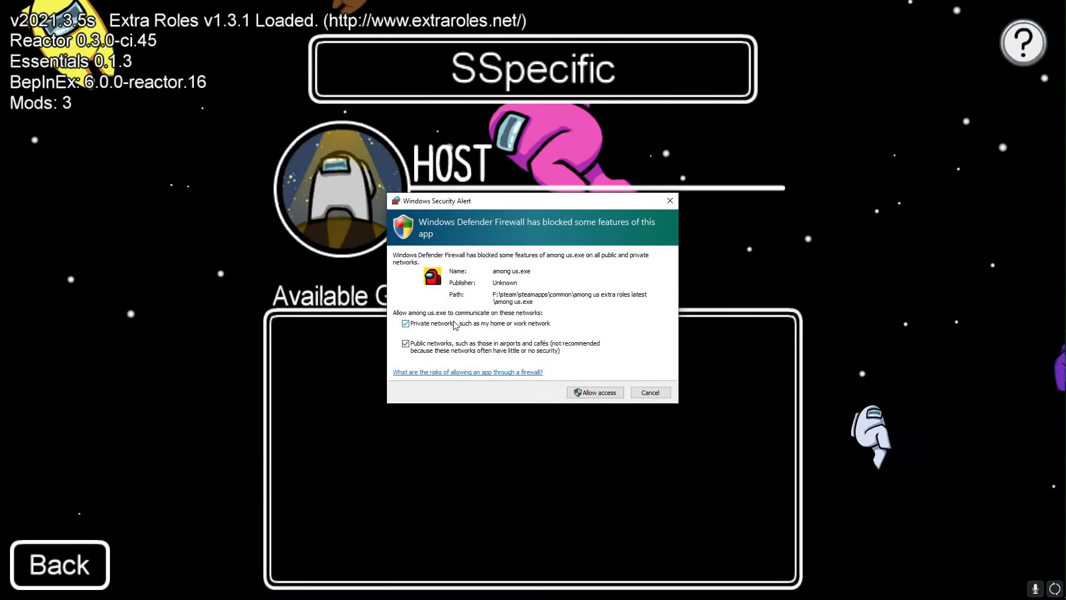
{"action": "left_click", "coordinate": [442, 349]}
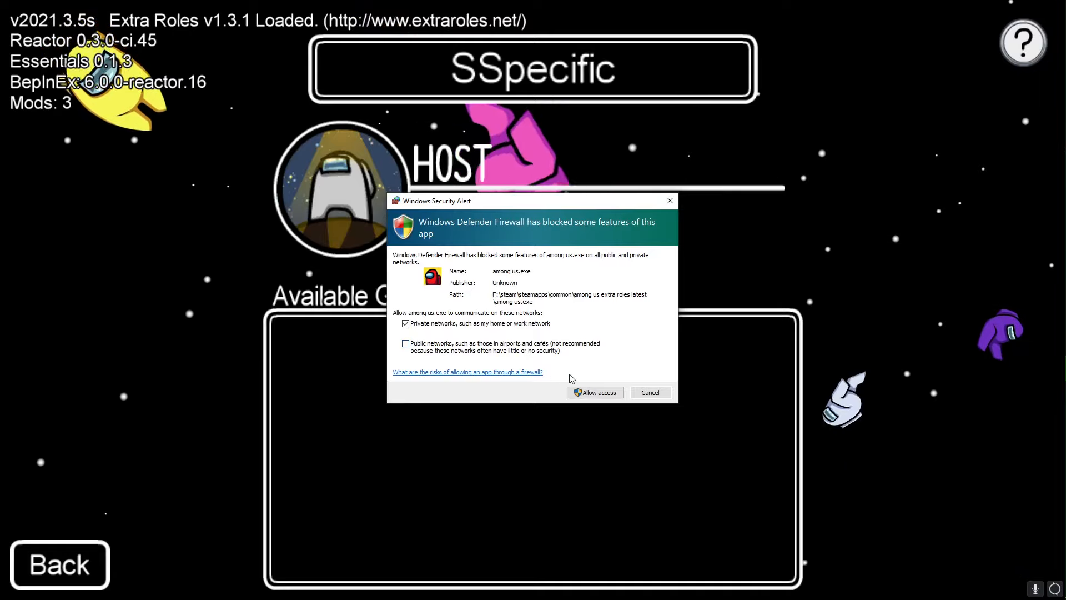
{"action": "left_click", "coordinate": [598, 392]}
{"action": "left_click", "coordinate": [450, 218]}
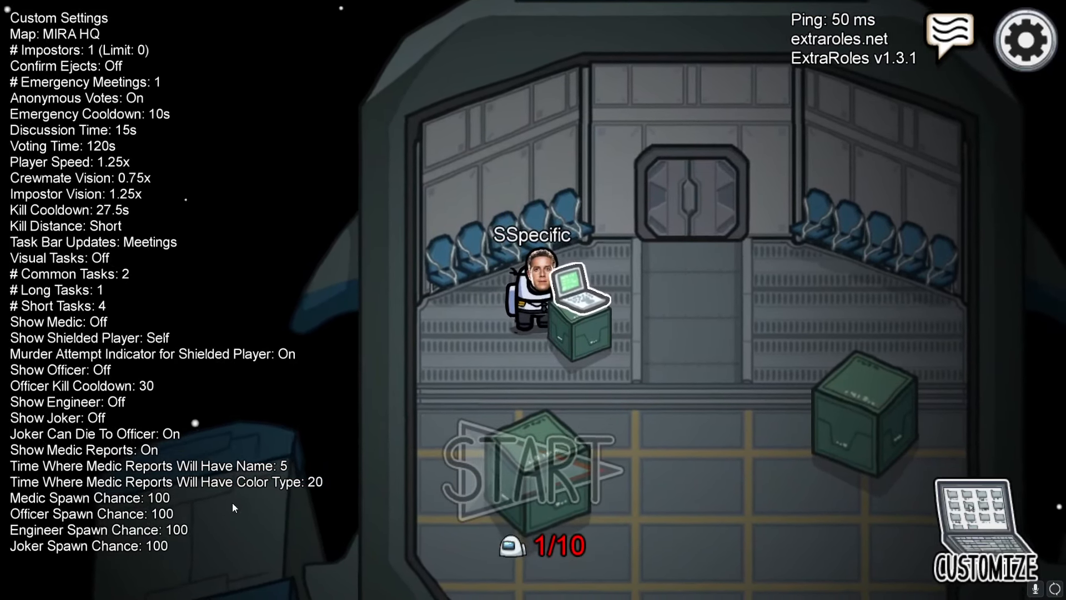
Review the Extra Roles game options on the lobby laptop, such as the medic, officer and engineer spawn chances, and close them
{"action": "key", "text": "e"}
{"action": "left_click", "coordinate": [729, 133]}
{"action": "scroll", "coordinate": [671, 335], "scroll_direction": "down", "scroll_amount": 10}
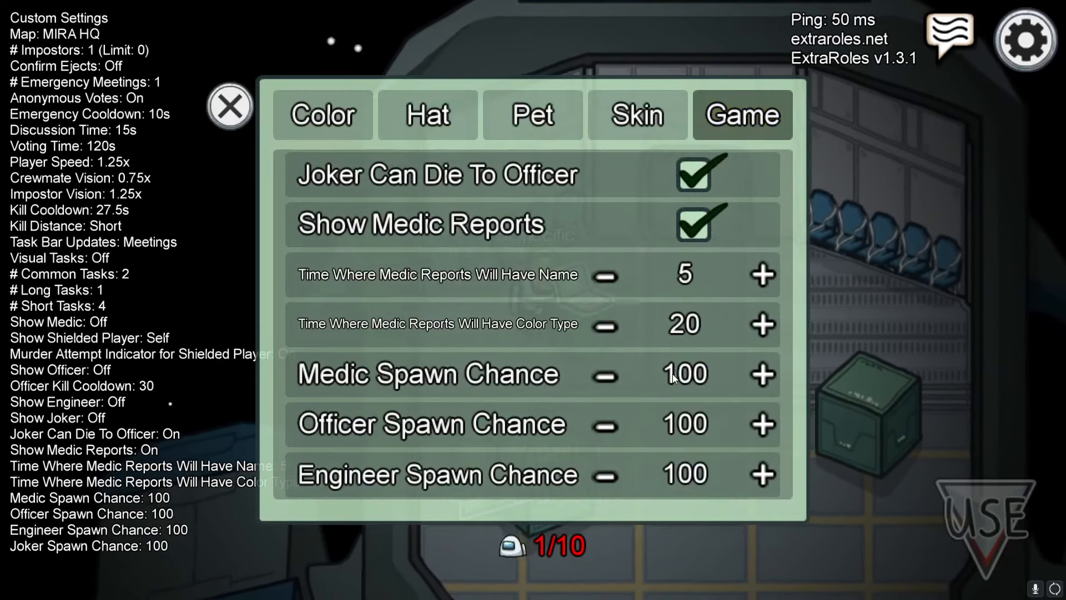
{"action": "scroll", "coordinate": [654, 465], "scroll_direction": "up", "scroll_amount": 10}
{"action": "scroll", "coordinate": [654, 465], "scroll_direction": "down", "scroll_amount": 8}
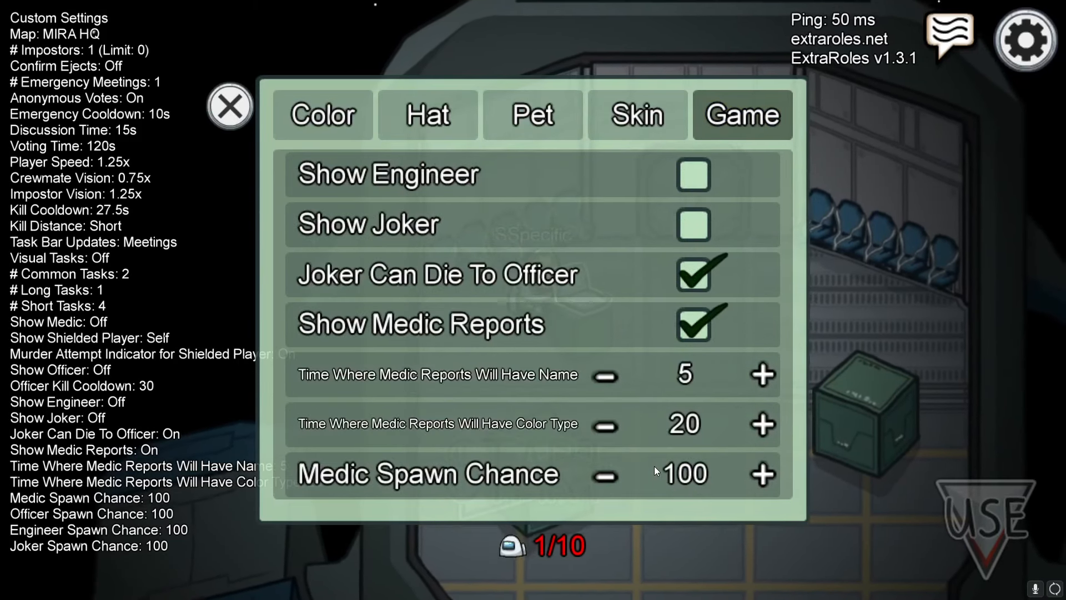
{"action": "scroll", "coordinate": [671, 355], "scroll_direction": "up", "scroll_amount": 2}
{"action": "scroll", "coordinate": [669, 331], "scroll_direction": "up", "scroll_amount": 12}
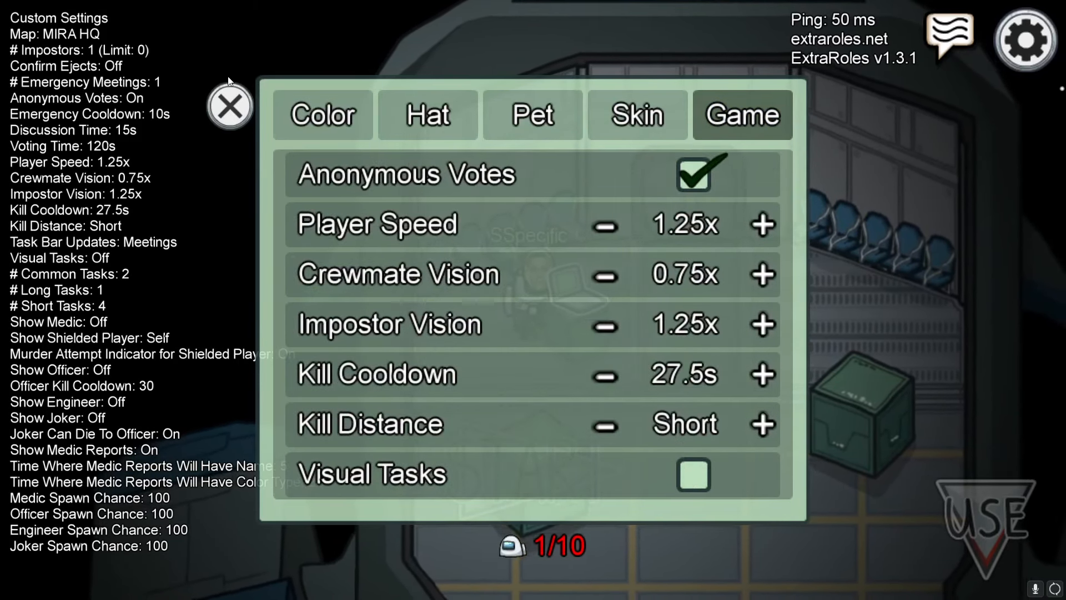
{"action": "left_click", "coordinate": [230, 105]}
View the lobby chat and its quick chat wheel, close the chat and move the character away from the laptop
{"action": "left_click", "coordinate": [950, 34]}
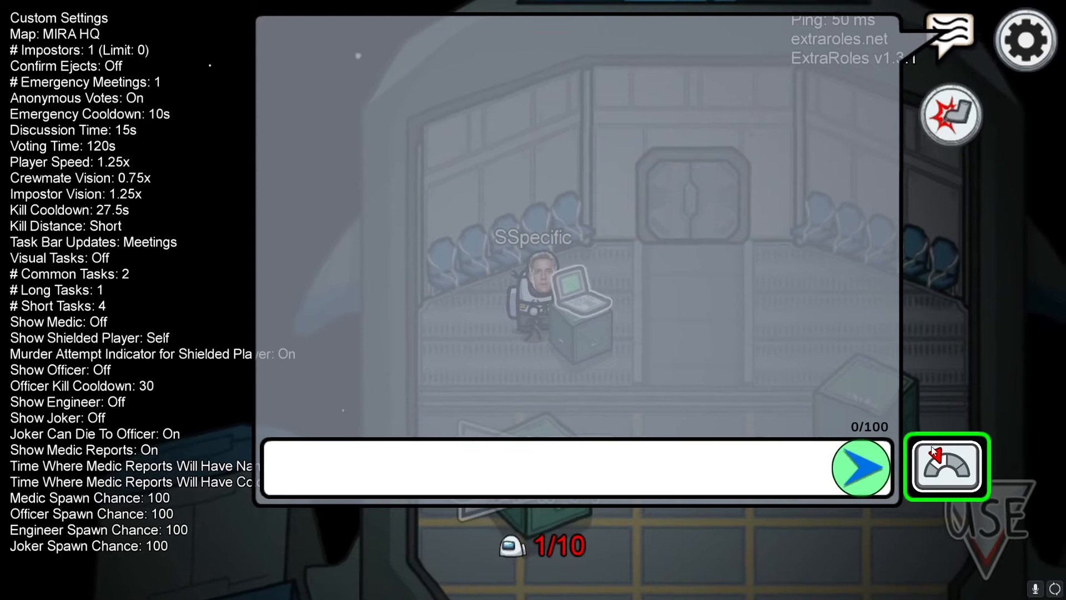
{"action": "left_click", "coordinate": [947, 465]}
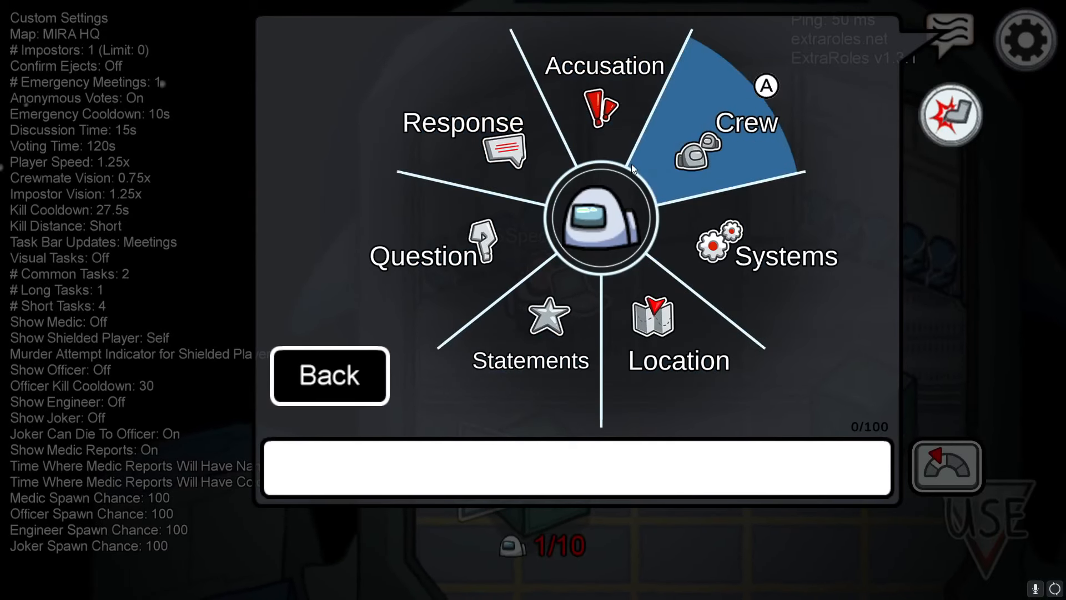
{"action": "left_click", "coordinate": [352, 402]}
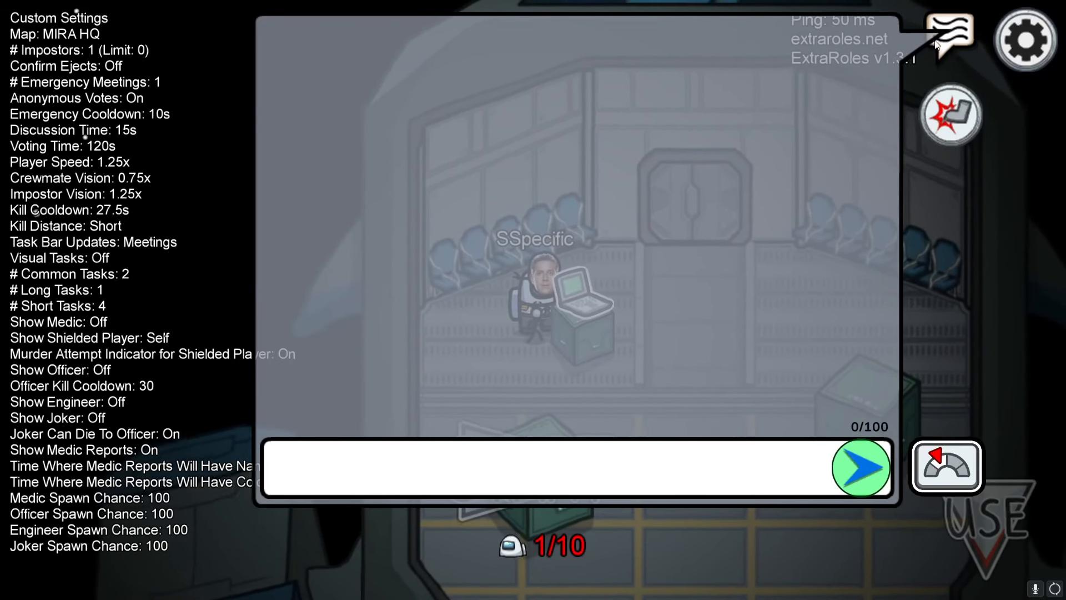
{"action": "key", "text": "Escape"}
{"action": "key", "text": "d"}
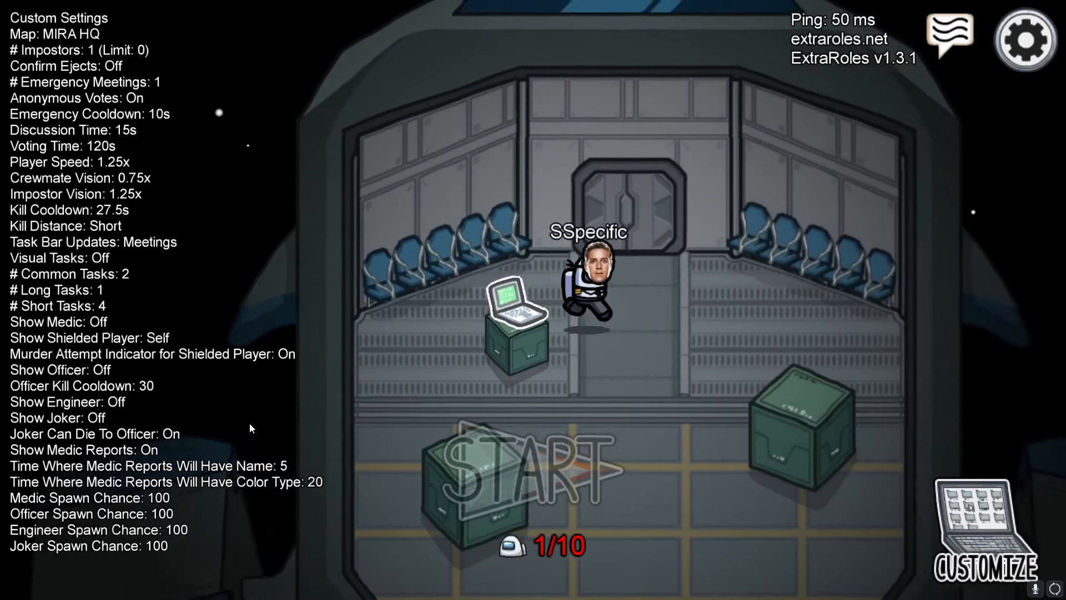